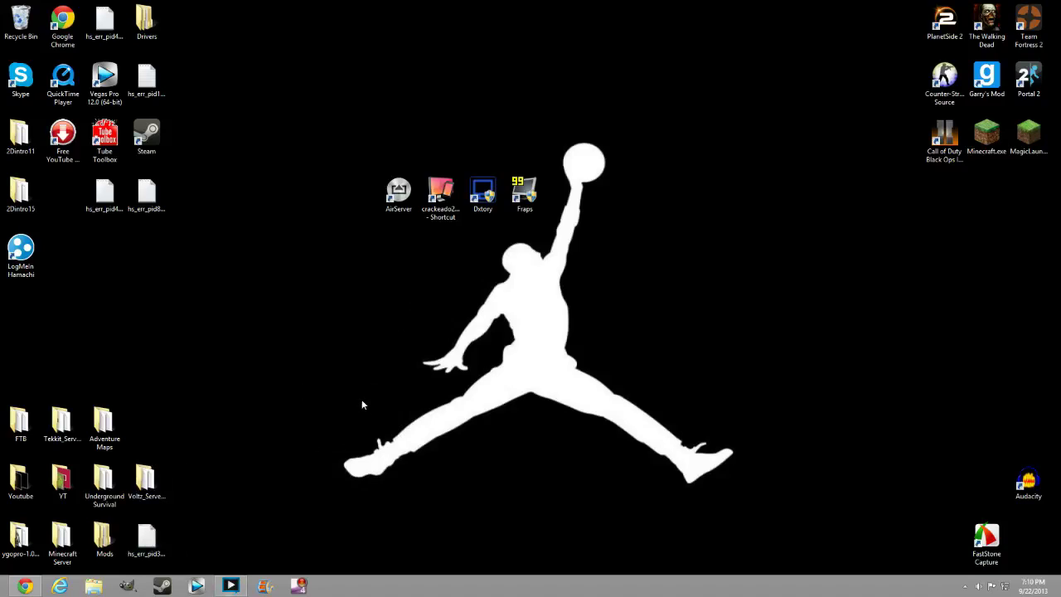
Compare the AirServer and Reflector product pages in Chrome, including AirServer's download and pricing page.
mouse_move(24, 585)
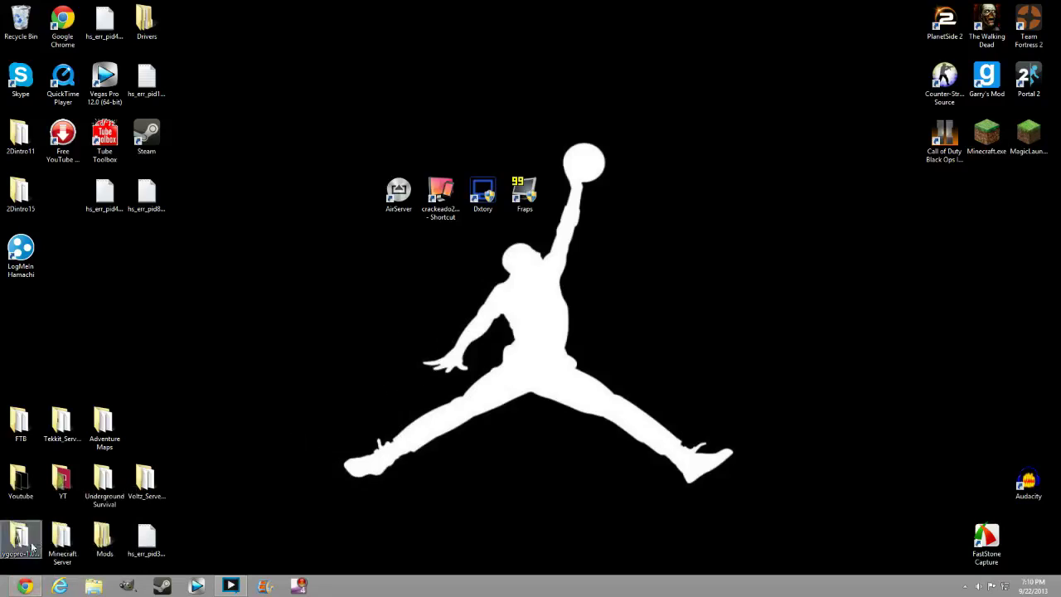
left_click(25, 585)
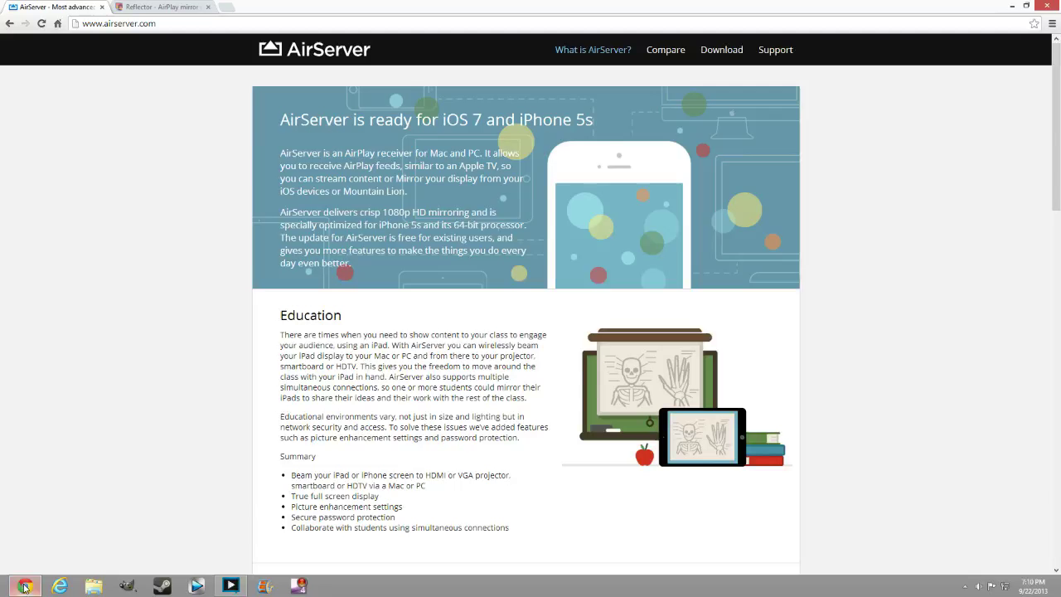
left_click(163, 6)
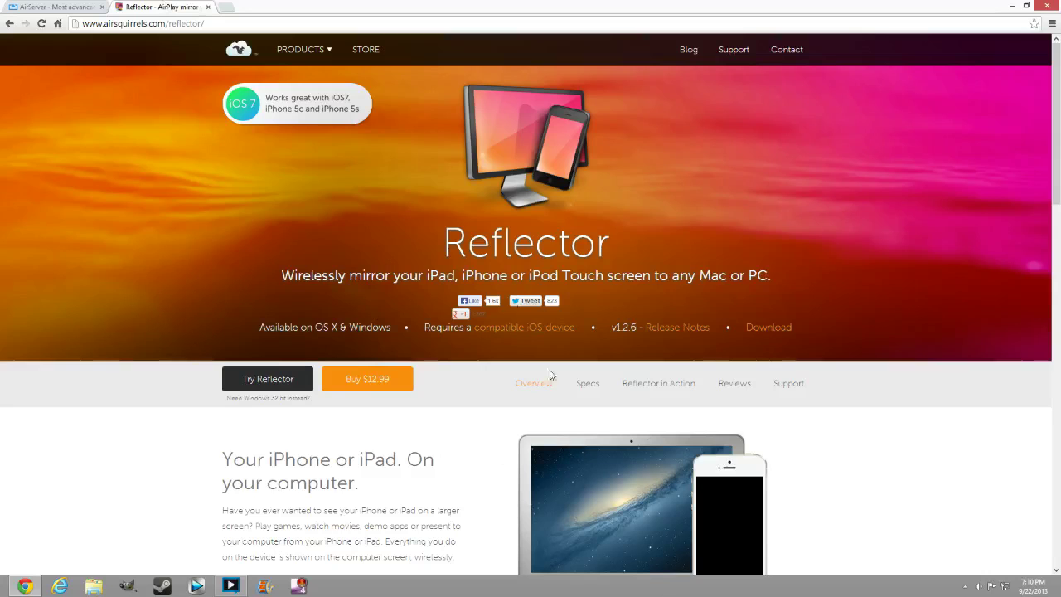
left_click(50, 6)
left_click(126, 7)
left_click(224, 7)
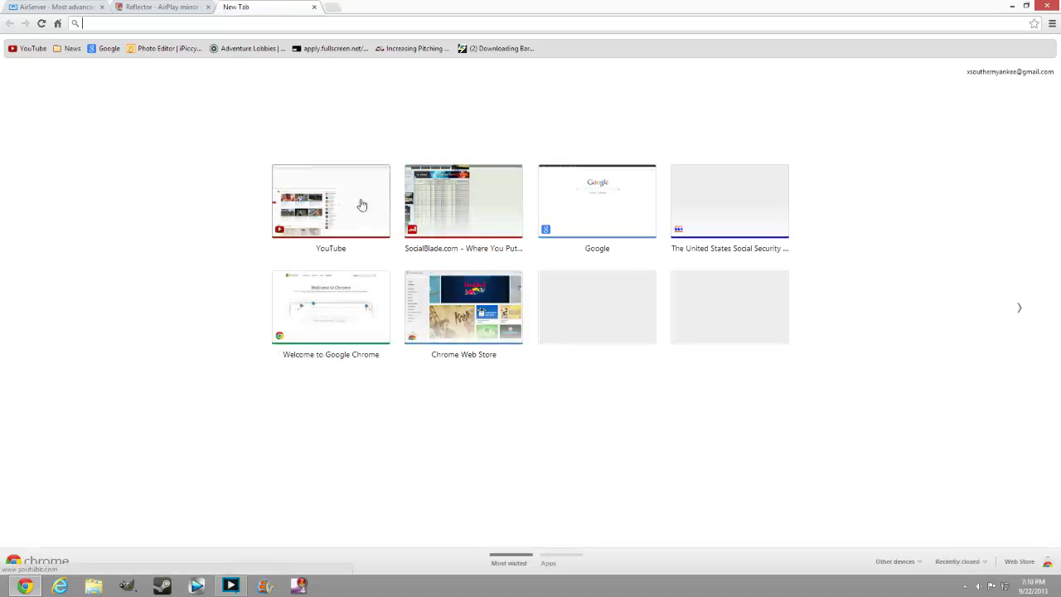
left_click(314, 7)
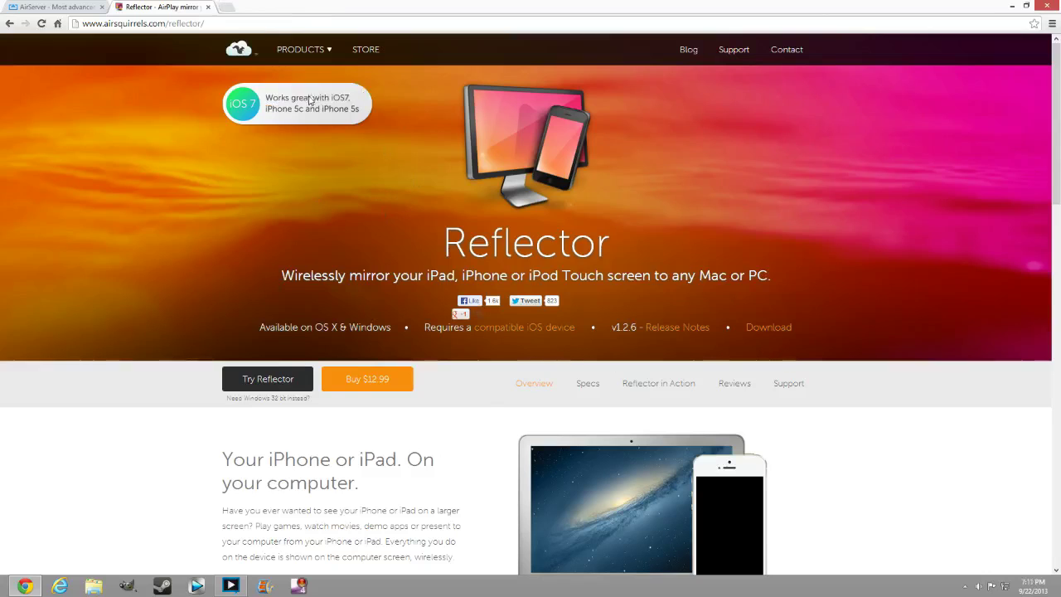
left_click(60, 7)
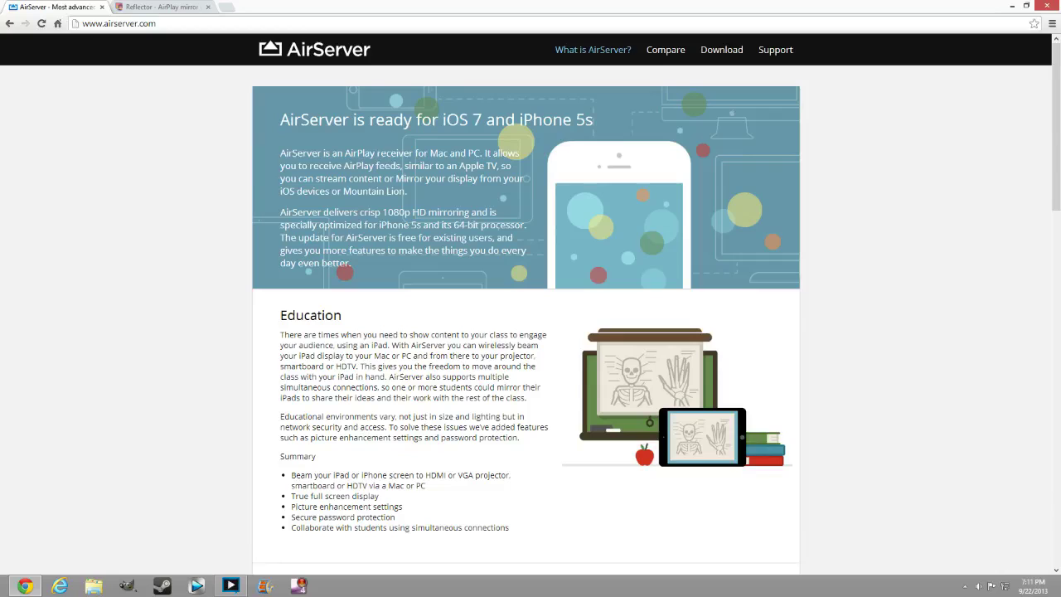
left_click(718, 52)
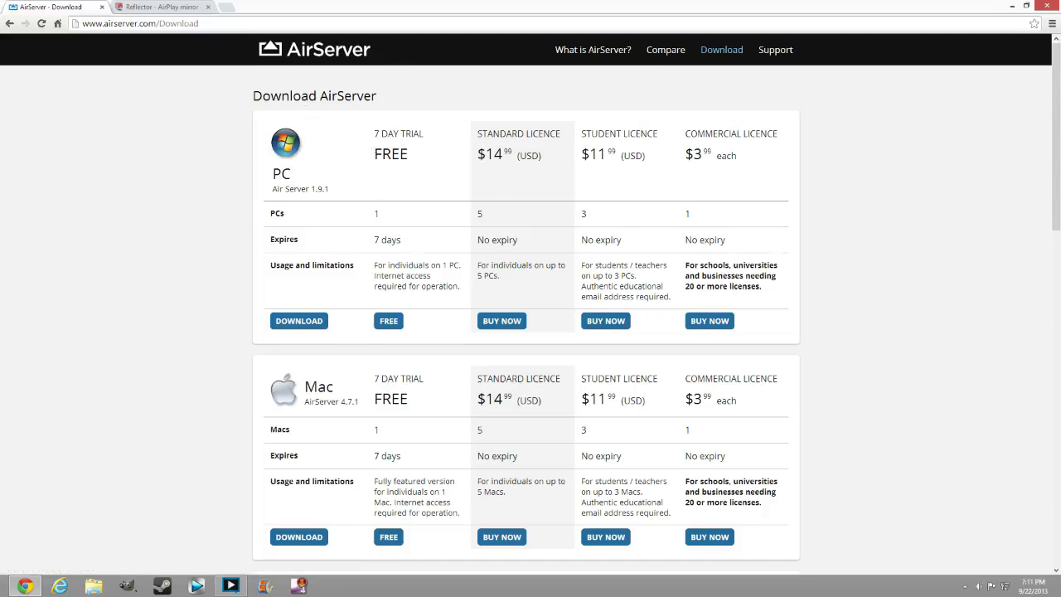
left_click(165, 6)
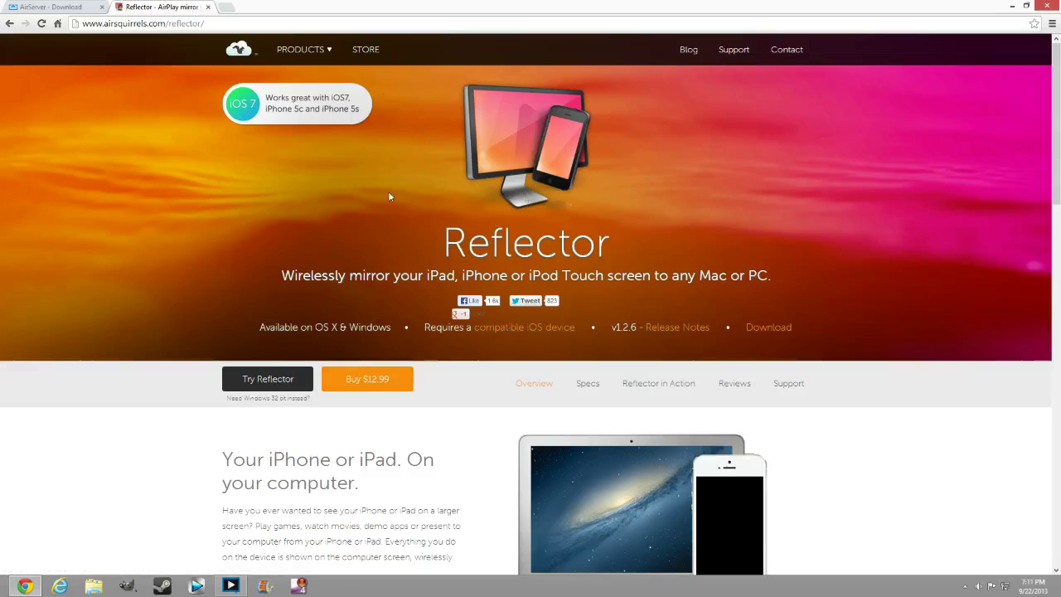
Minimize Chrome, check the Reflector mirroring app in the system tray, then reopen Chrome on Google.
left_click(1011, 6)
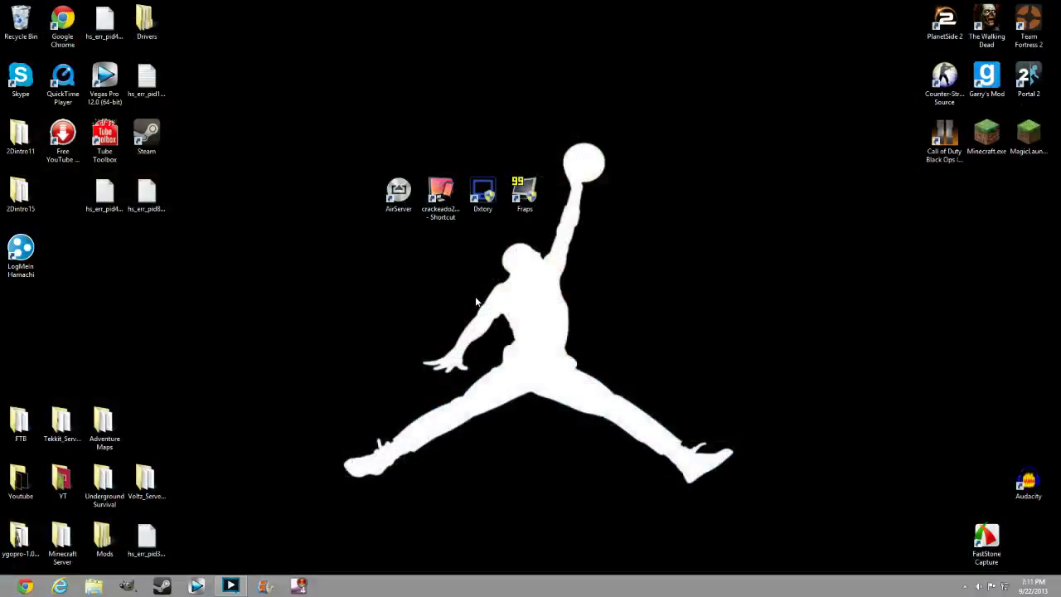
left_click(440, 192)
left_click(778, 411)
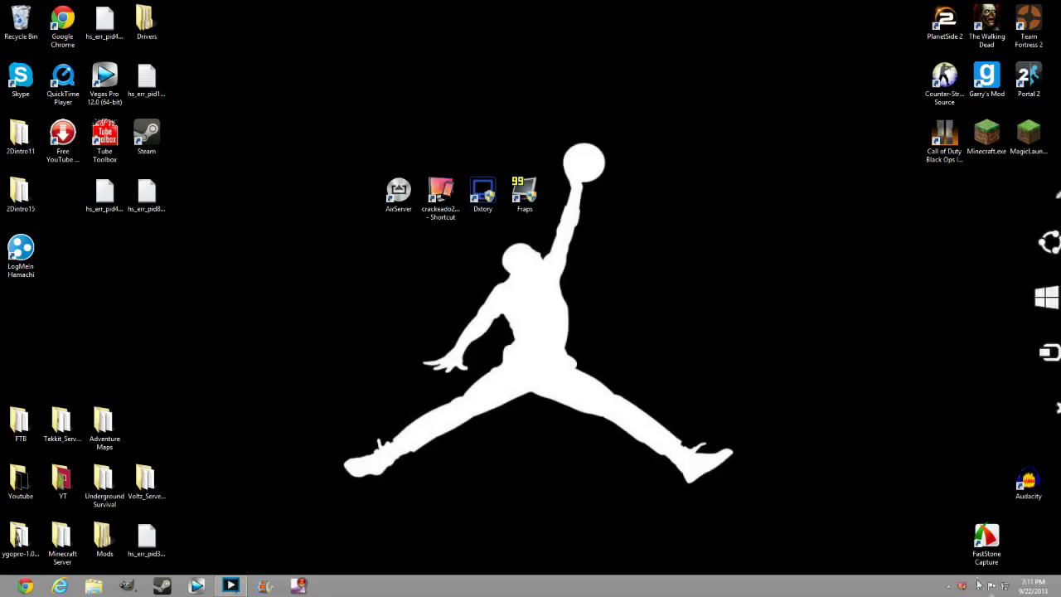
left_click(948, 585)
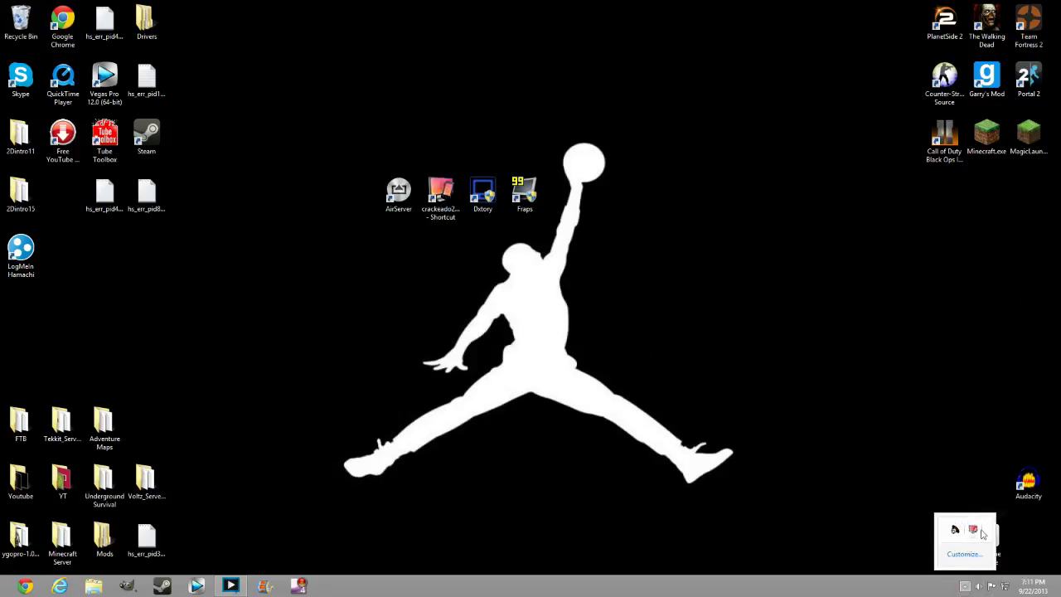
left_click(689, 414)
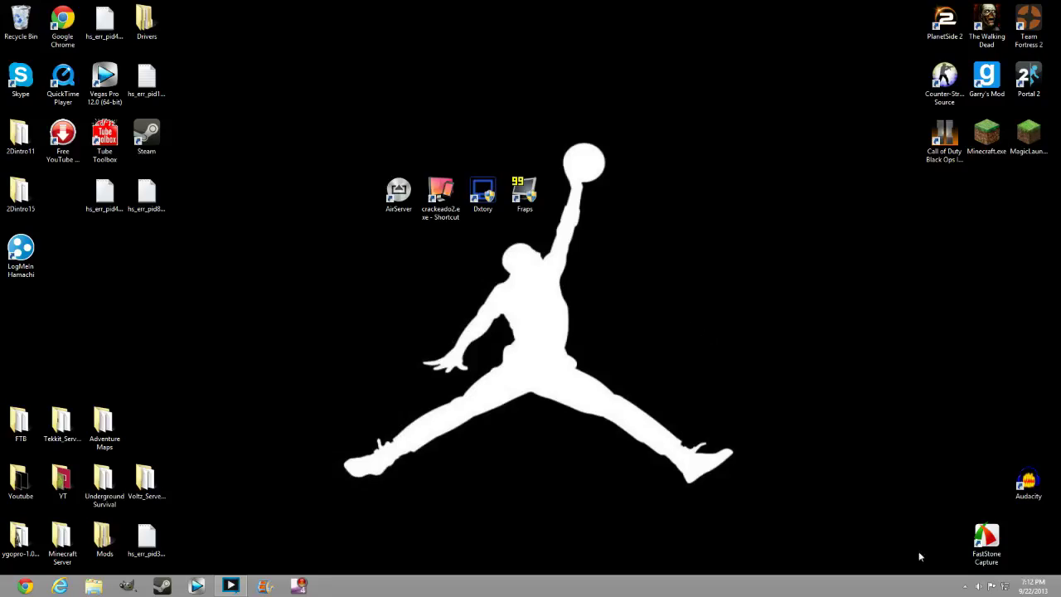
left_click(965, 586)
right_click(970, 525)
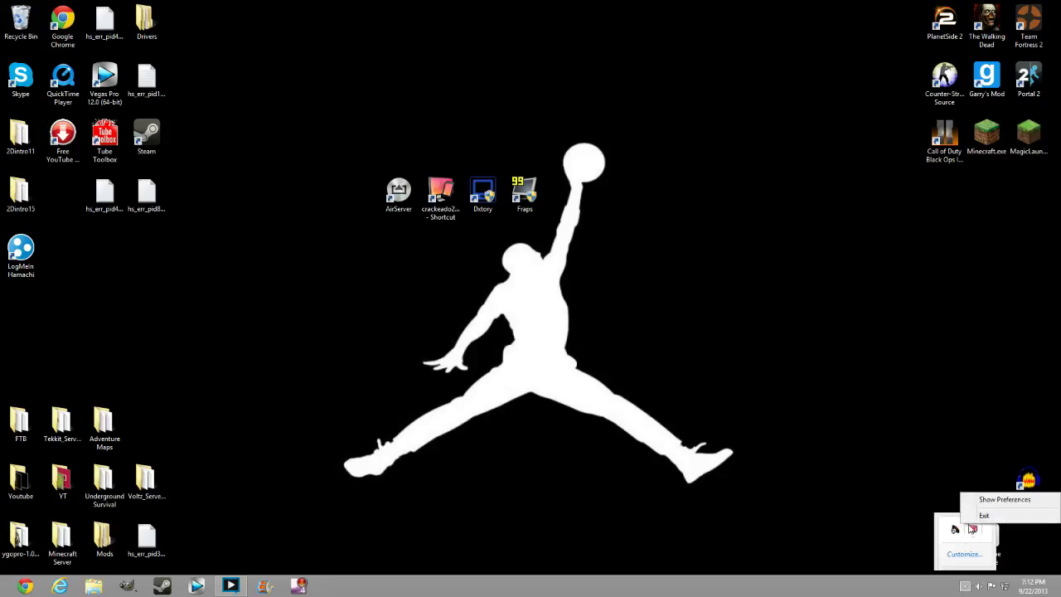
left_click(449, 220)
left_click(447, 190)
left_click(665, 527)
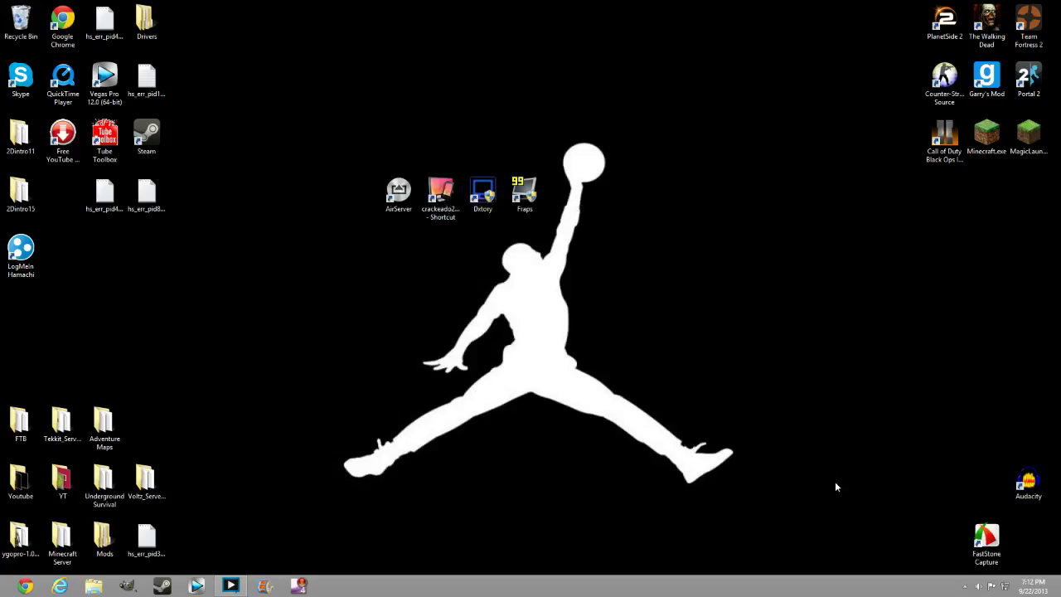
left_click(965, 586)
left_click(684, 396)
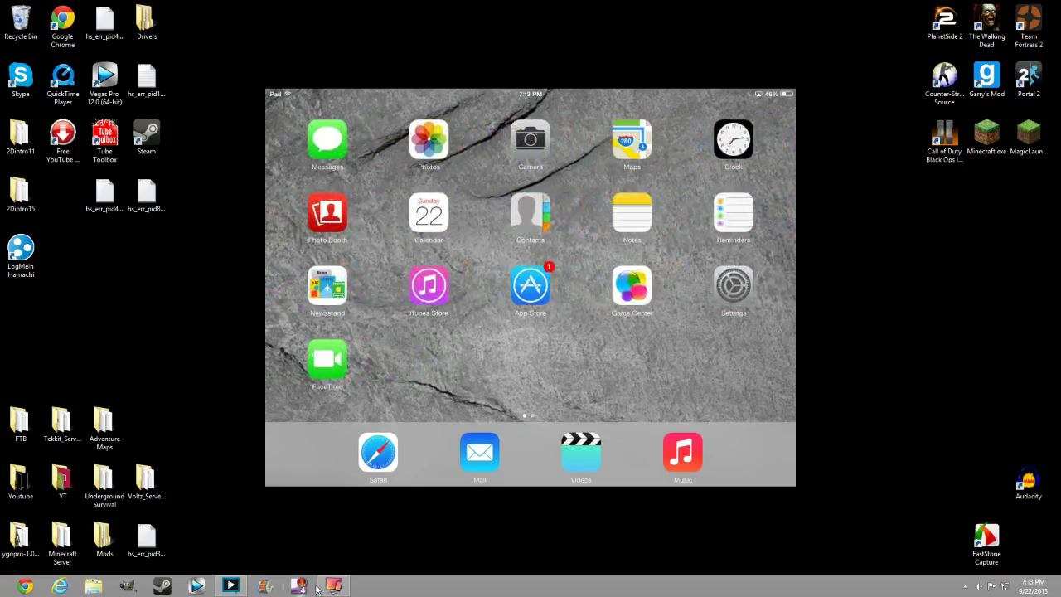
left_click(25, 586)
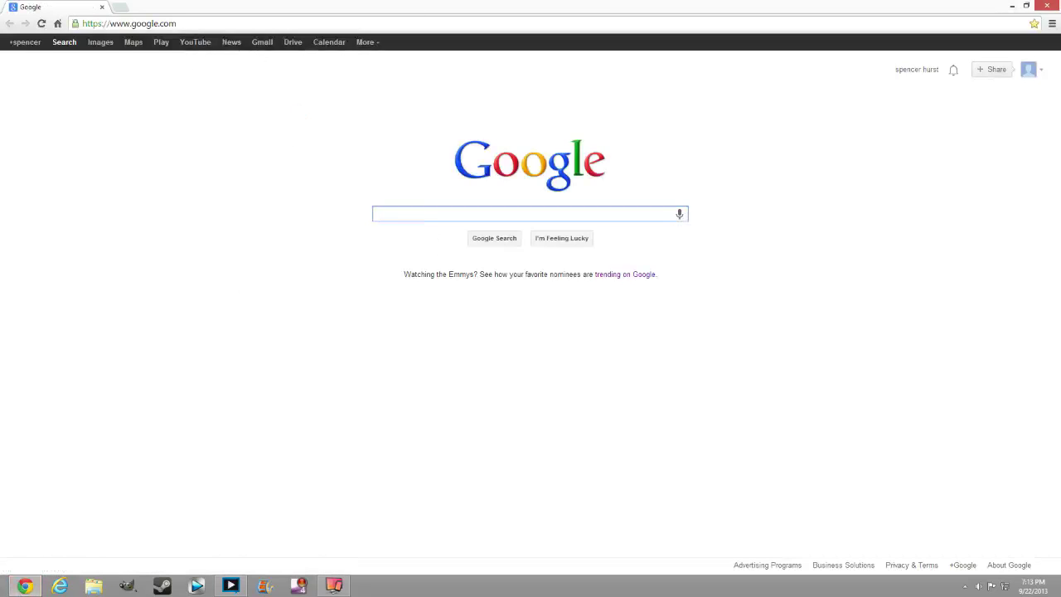
Search Google for fraps and open the official Fraps website.
type("fraps")
key("Return")
left_click(198, 145)
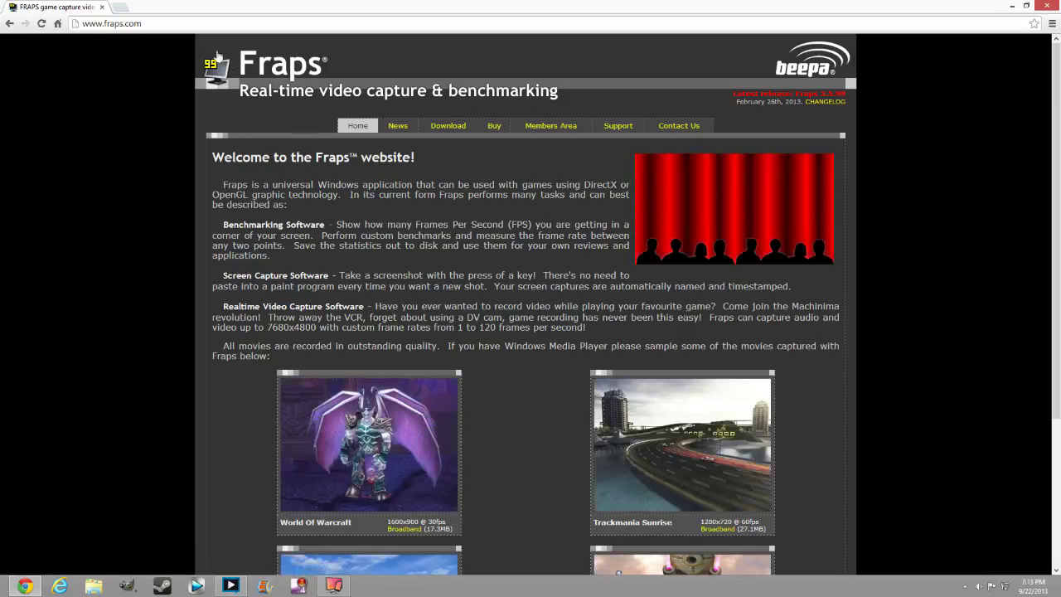
In a new tab, search for dxtory and open the ExKode Dxtory Features page, then minimize Chrome.
left_click(121, 6)
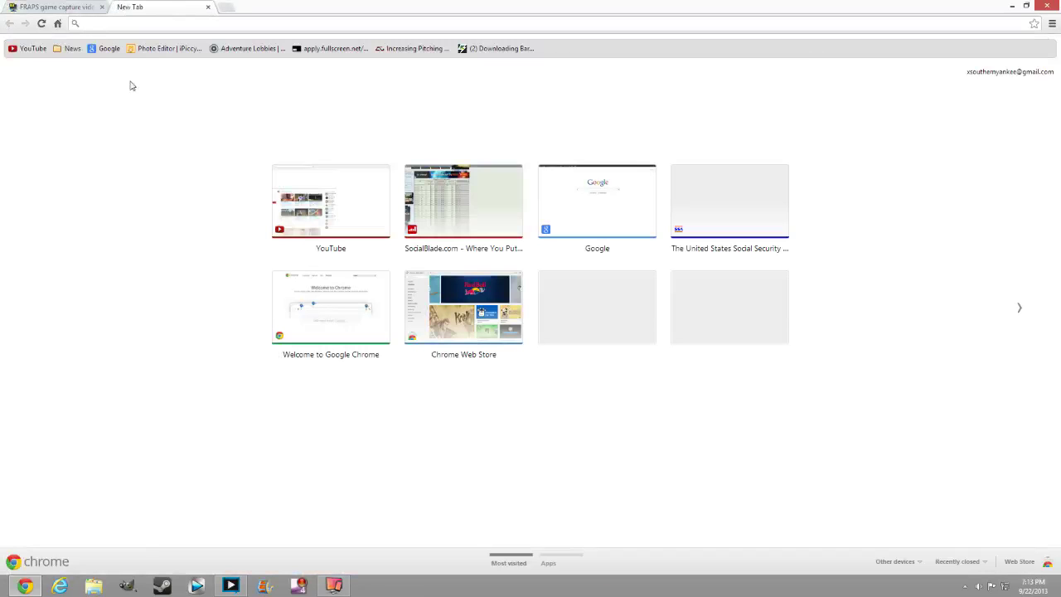
left_click(96, 47)
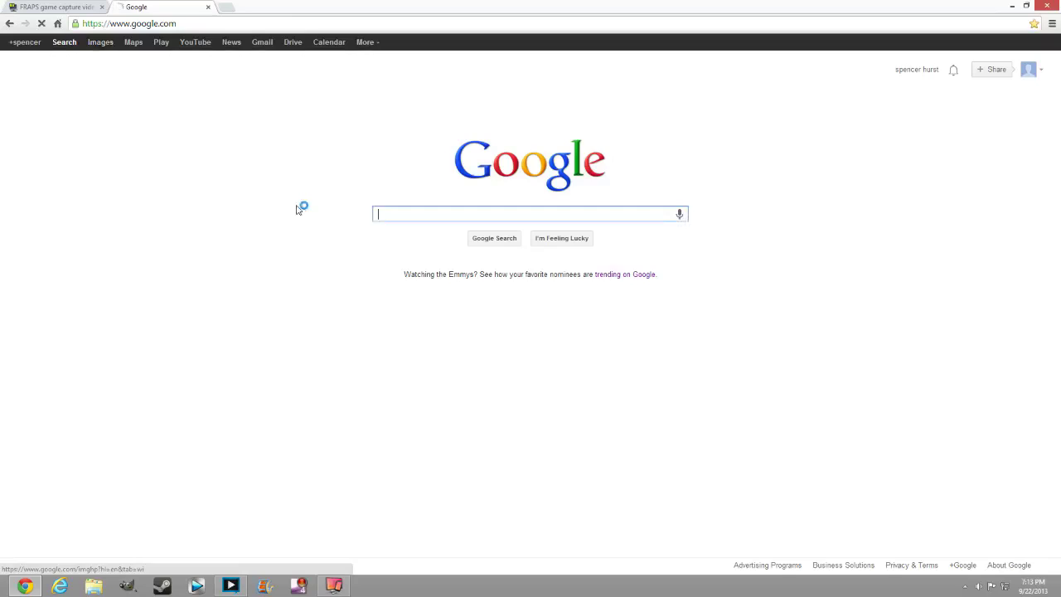
type("dxtoery")
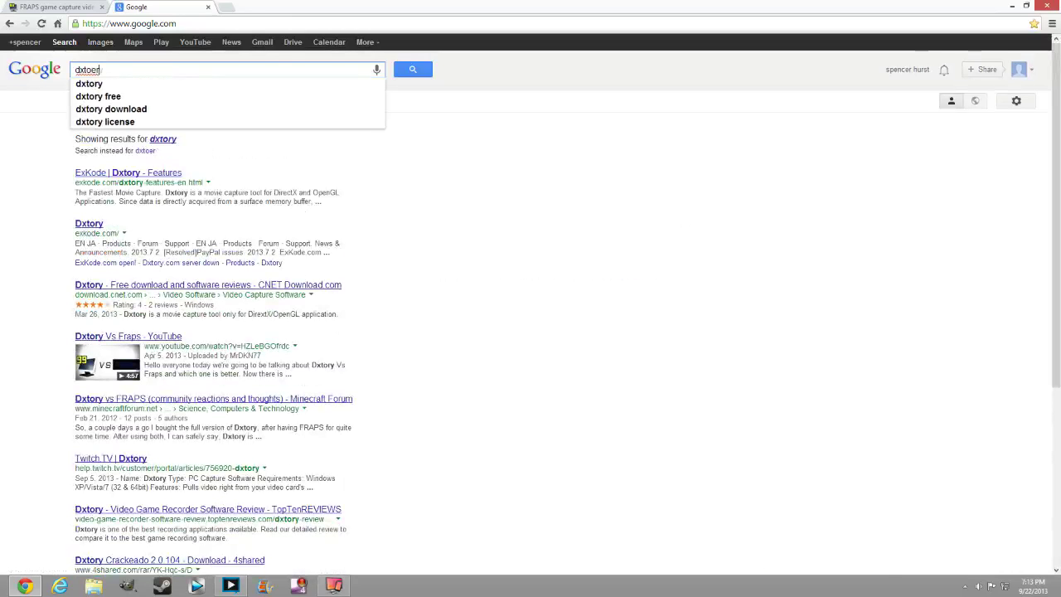
left_click(88, 223)
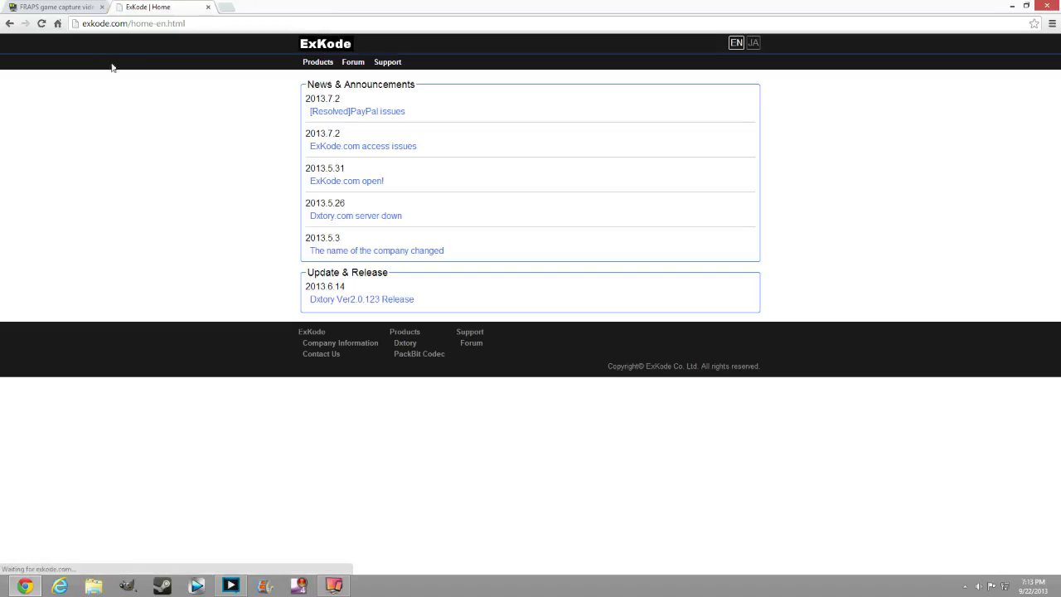
left_click(9, 23)
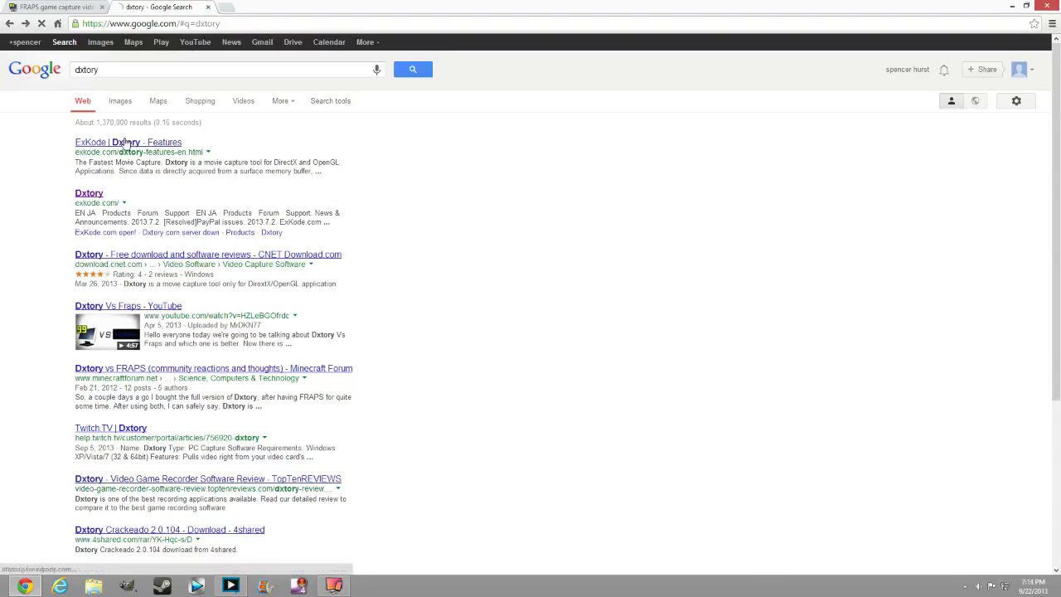
left_click(129, 143)
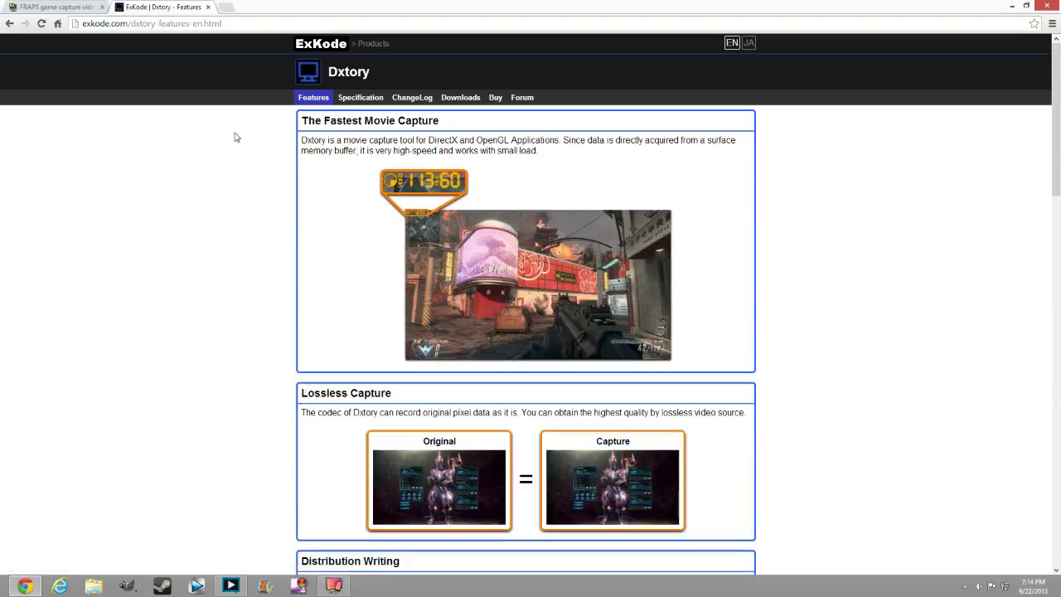
left_click(1012, 6)
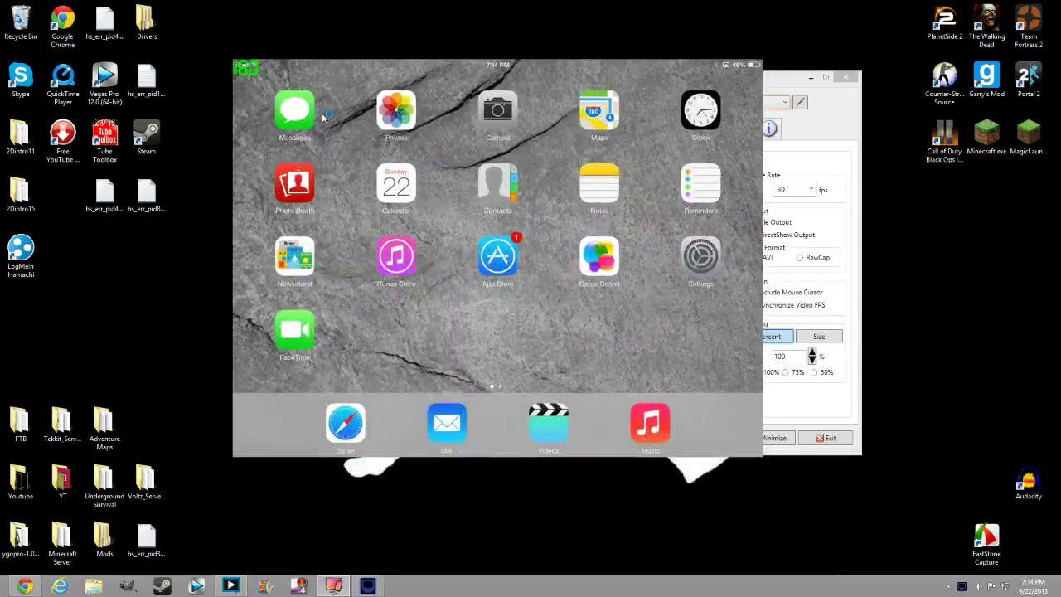
Browse Dxtory's Hotkey, Folder, Overlay, Target, Screenshot, Audio and Movie settings tabs.
left_click(785, 77)
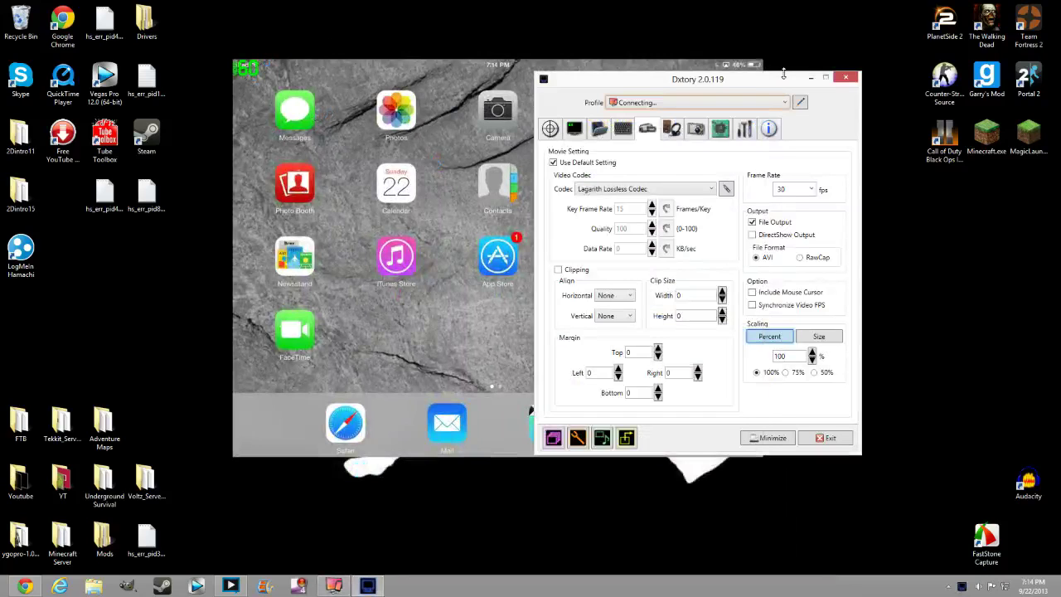
left_click(467, 129)
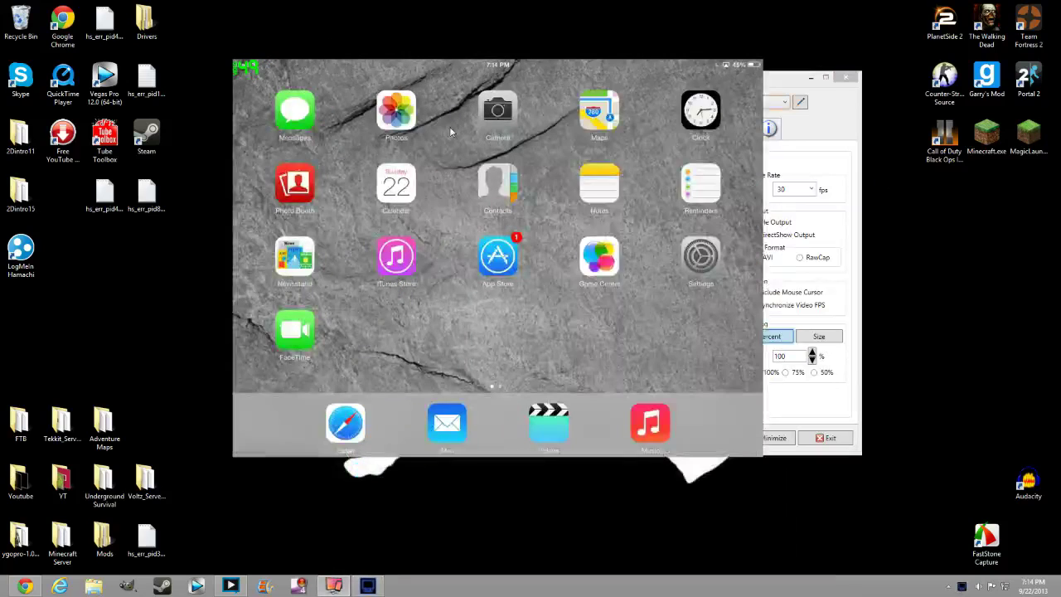
left_click(785, 81)
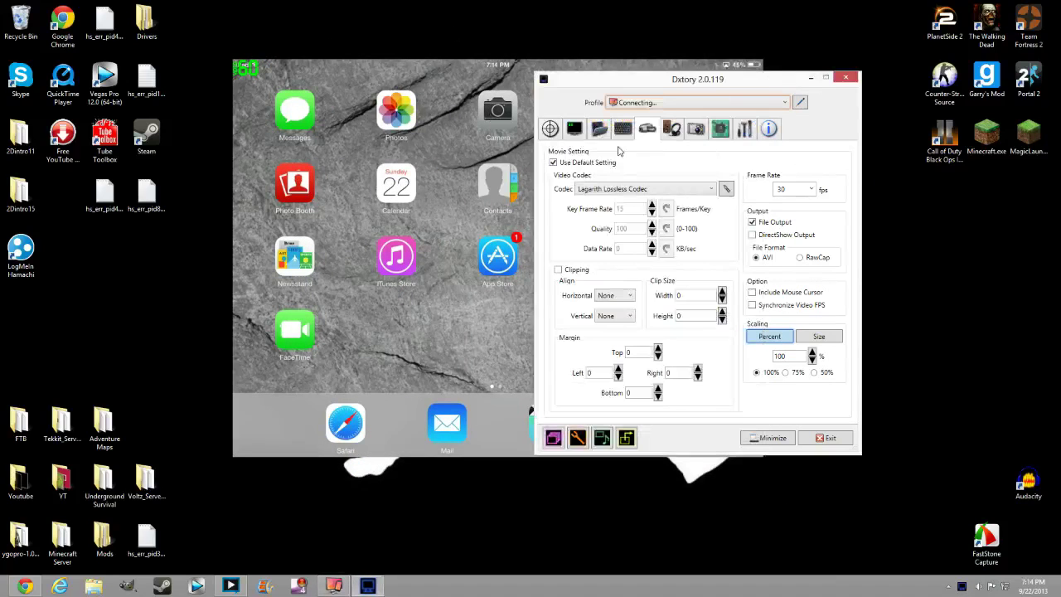
left_click(628, 131)
left_click(606, 131)
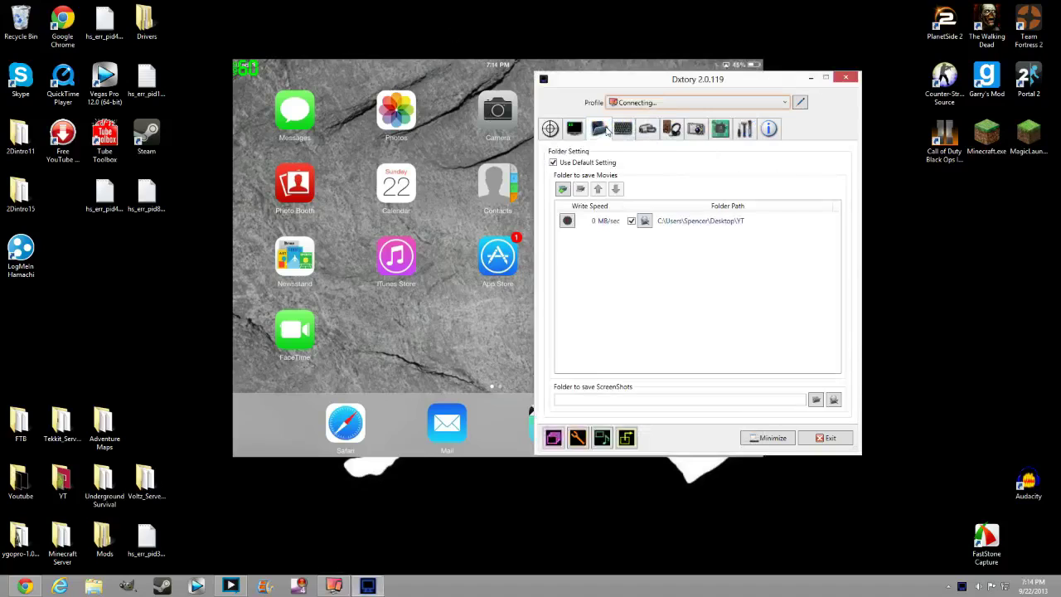
left_click(574, 129)
left_click(549, 129)
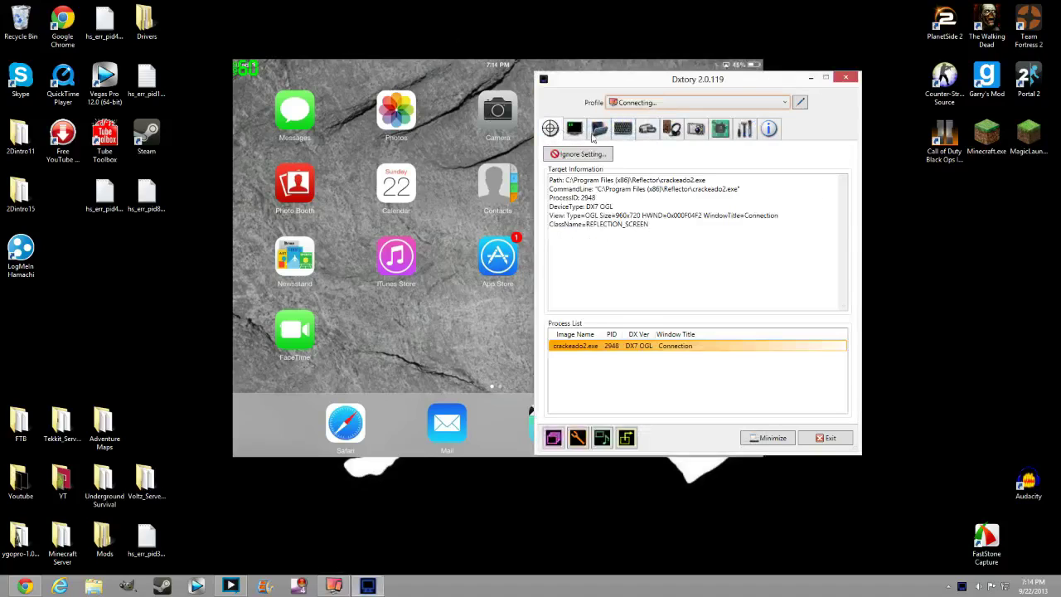
left_click(698, 131)
left_click(671, 131)
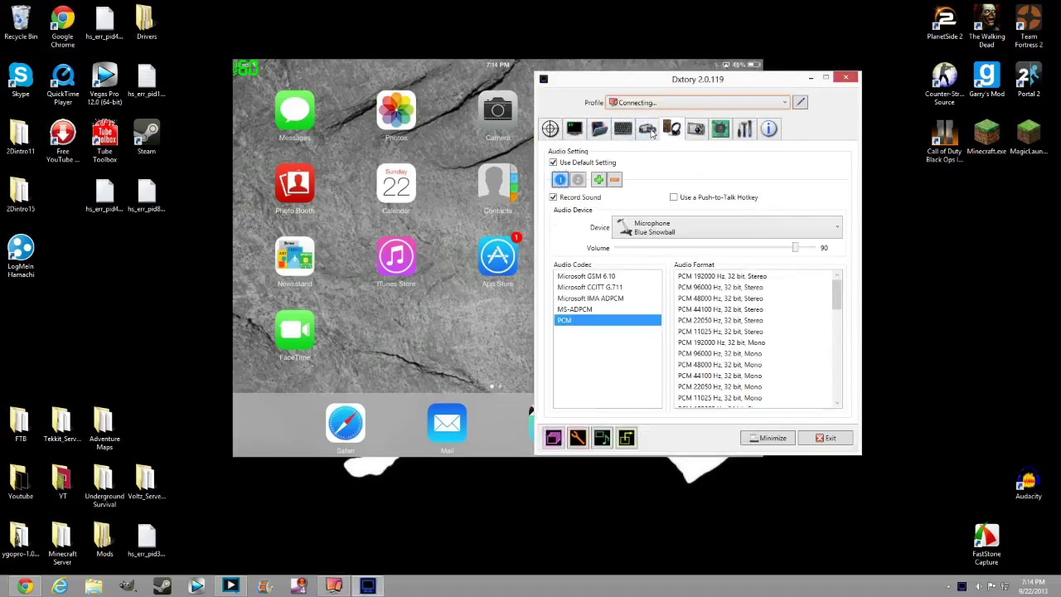
left_click(648, 131)
left_click(695, 129)
left_click(671, 129)
left_click(648, 129)
Check the audio recording device list in Dxtory's Audio tab, then return to Movie settings.
left_click(672, 130)
left_click(664, 223)
left_click(633, 143)
left_click(625, 129)
left_click(648, 129)
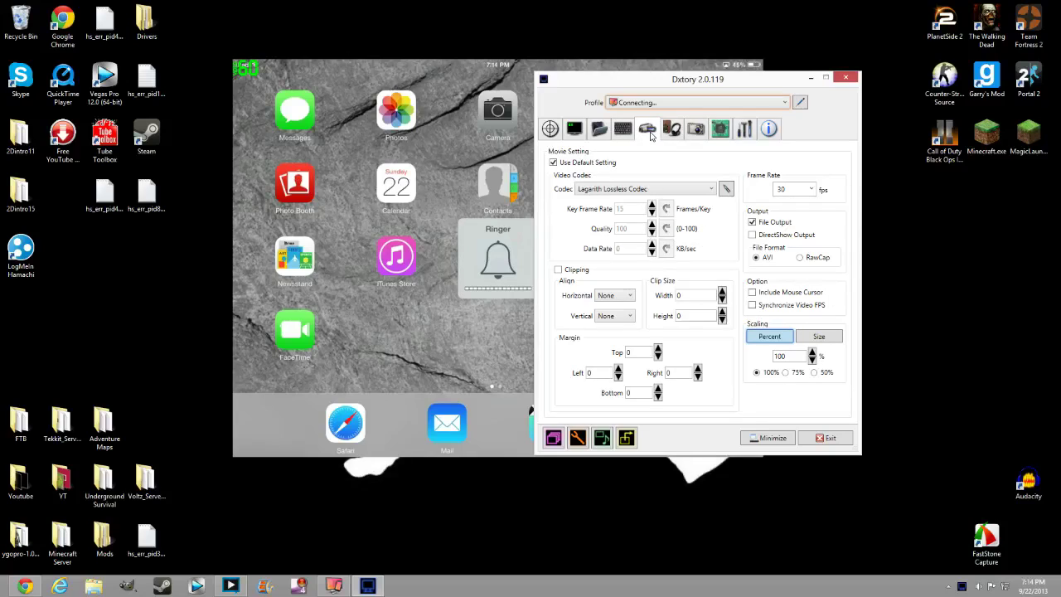
Bring the mirrored iPad window to the front and start recording it with F12.
left_click(418, 339)
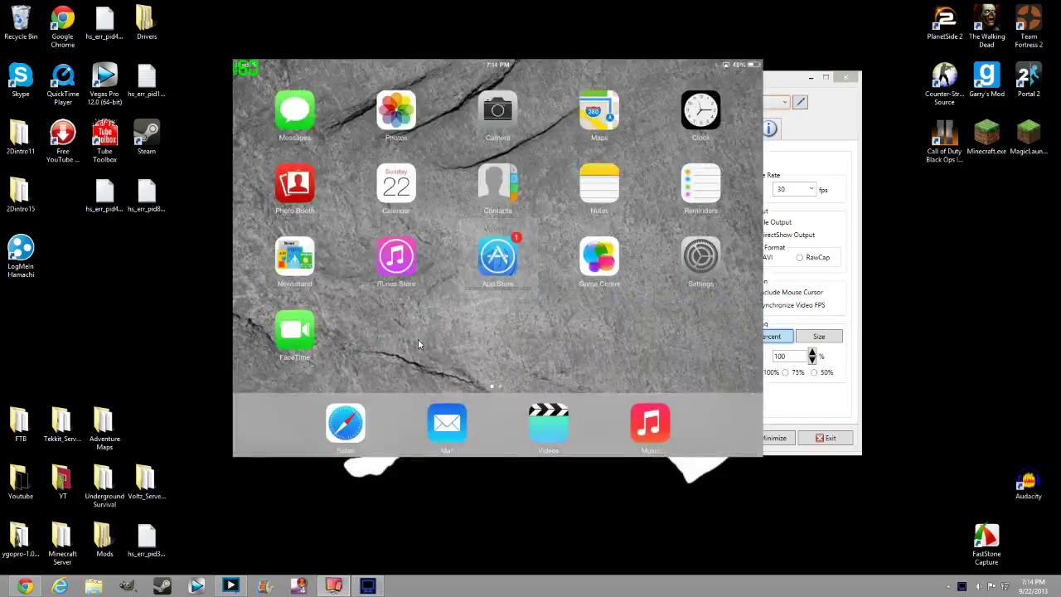
left_click(779, 162)
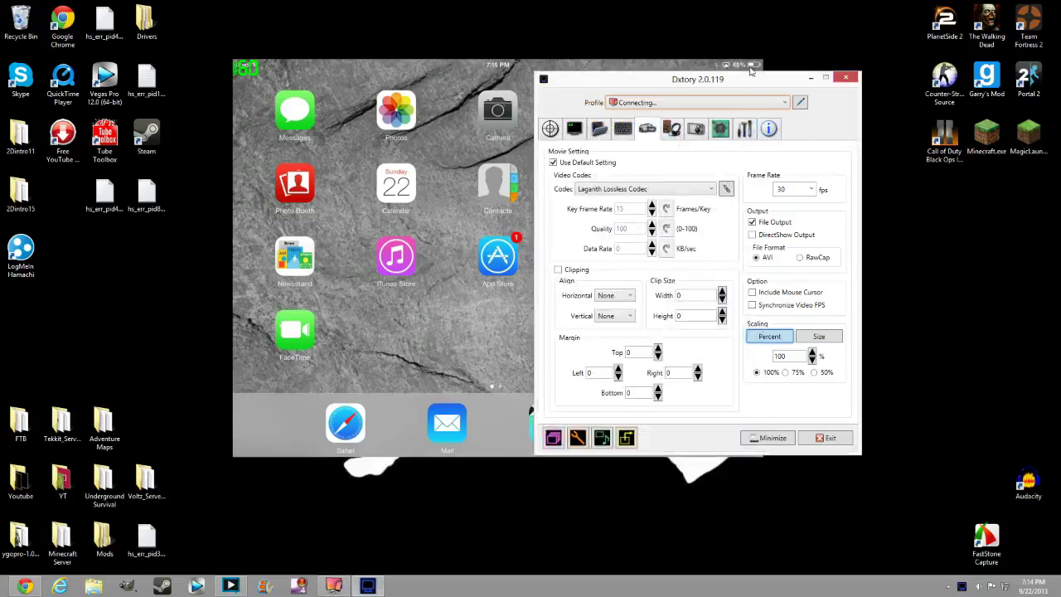
left_click(428, 100)
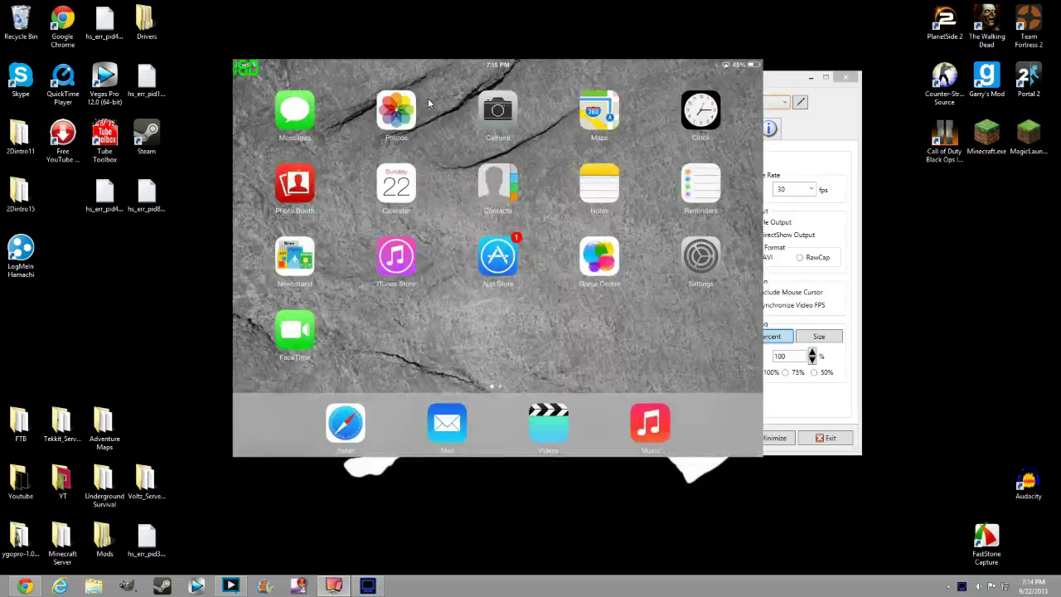
key("F12")
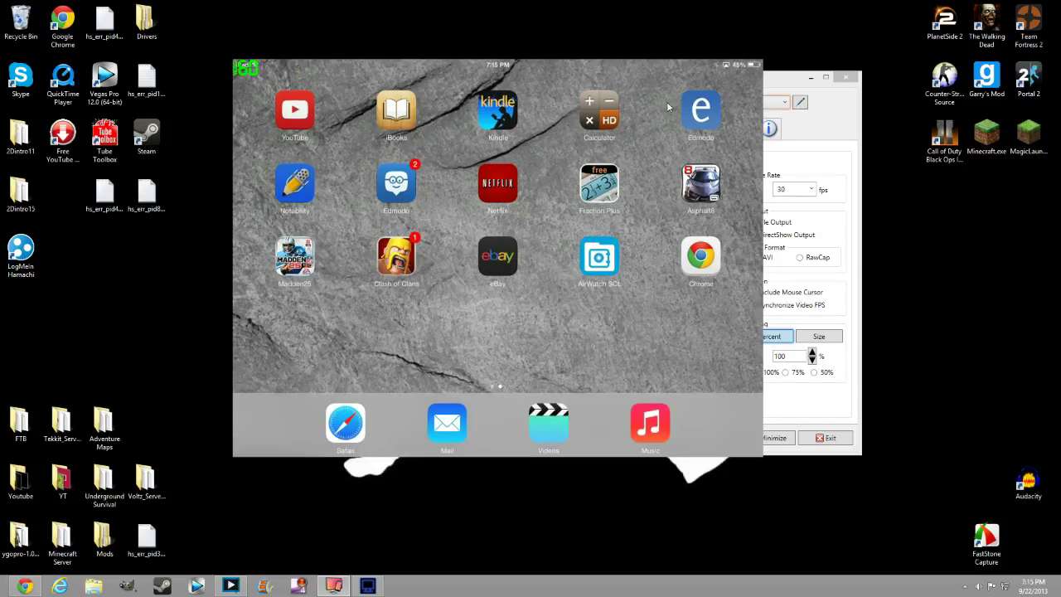
Close the mirrored iPad window from the taskbar and launch Vegas Pro 12.0.
right_click(323, 586)
left_click(308, 562)
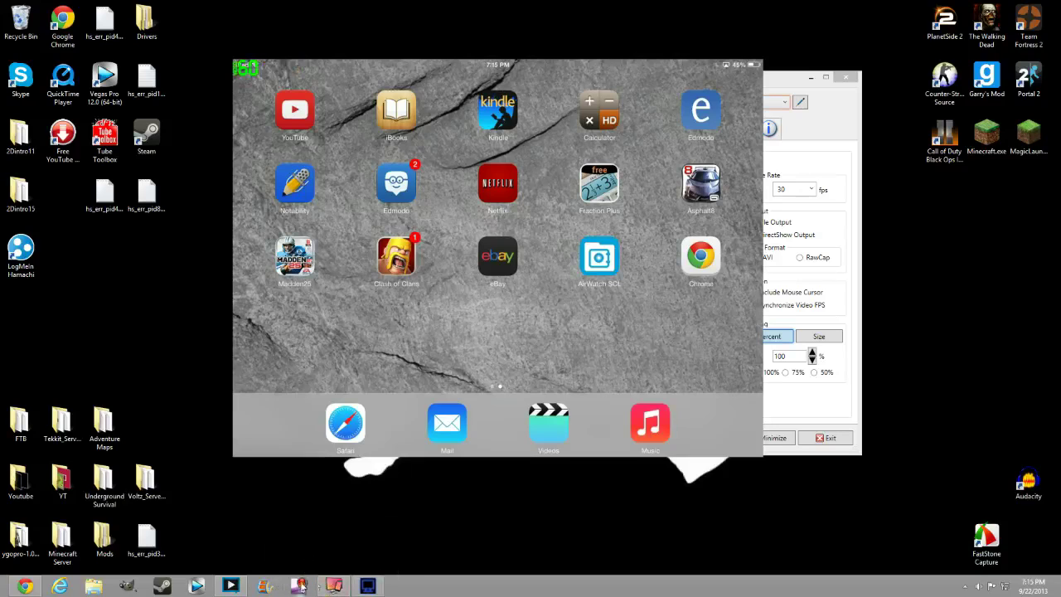
right_click(331, 587)
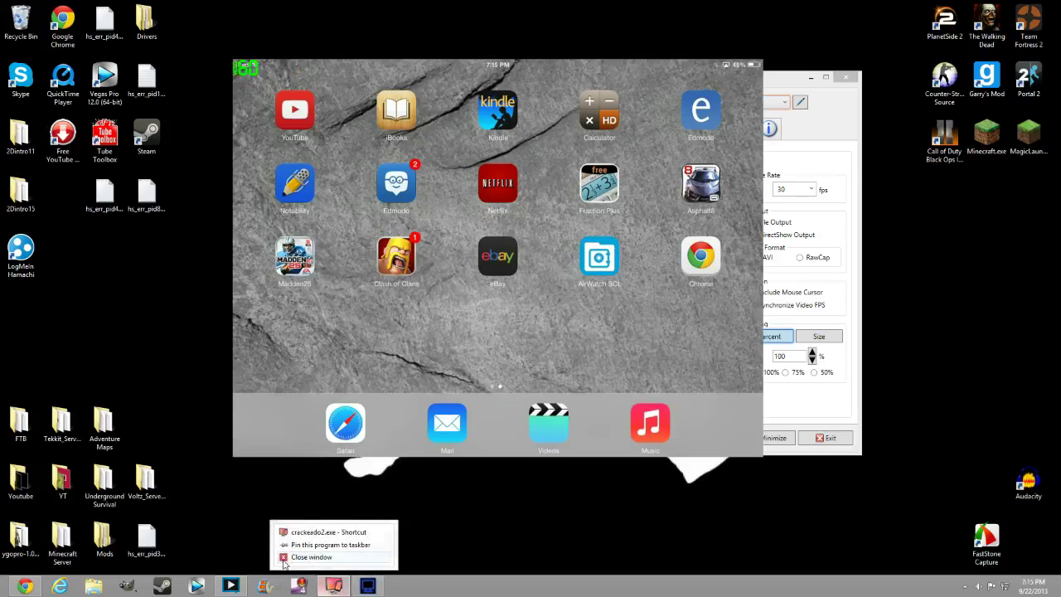
left_click(309, 557)
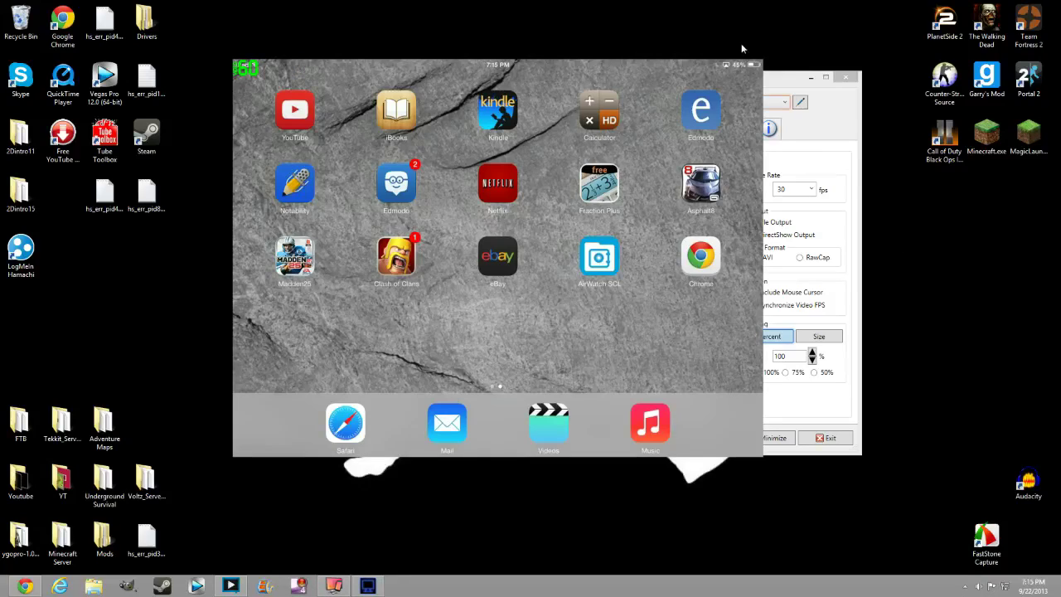
double_click(99, 75)
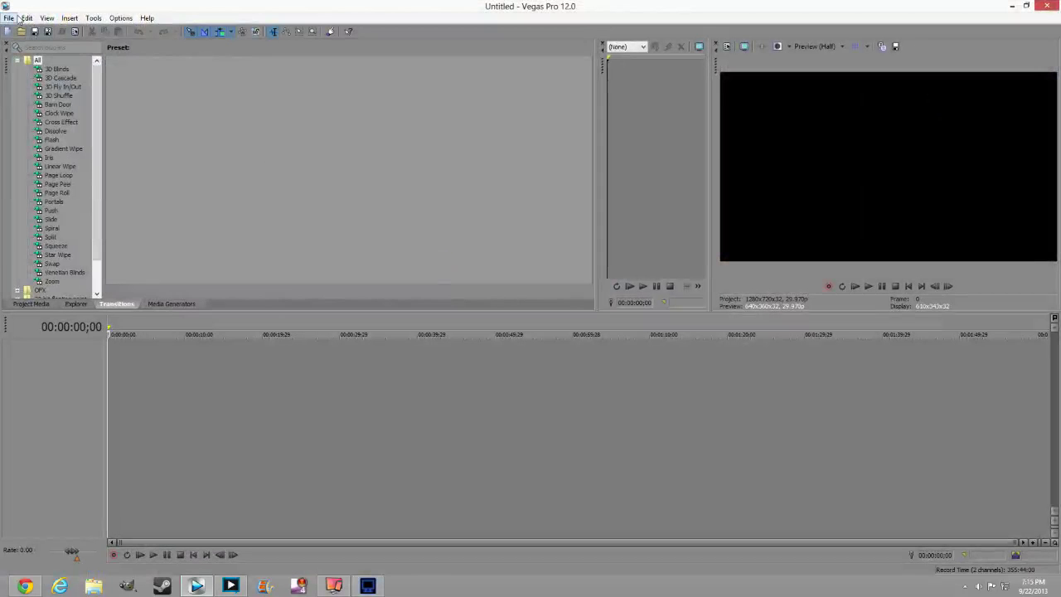
Open a File Explorer window and navigate from the Desktop into the YT recordings folder.
left_click(17, 18)
mouse_move(27, 19)
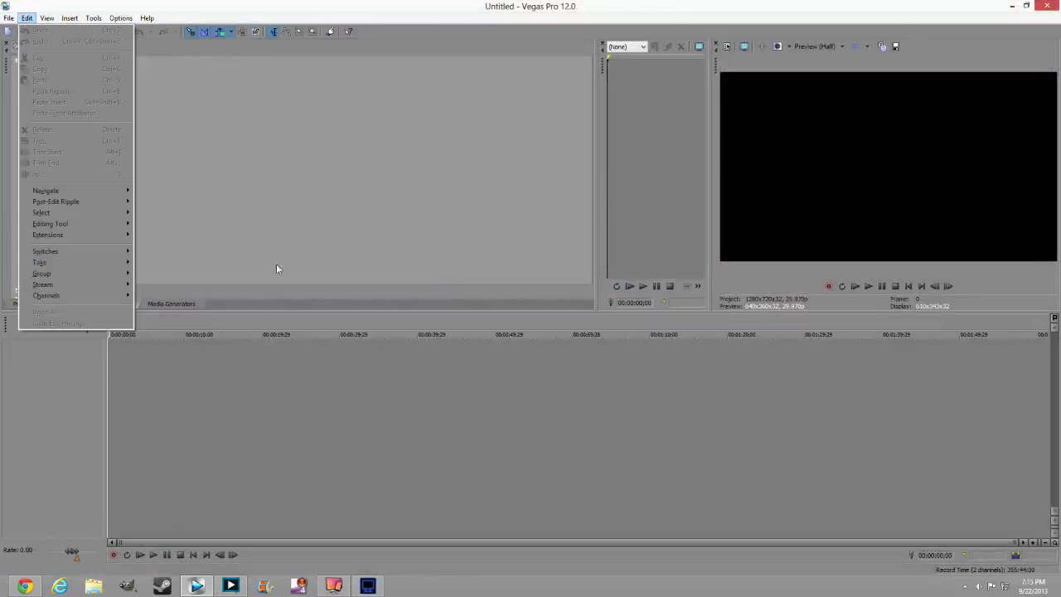
left_click(94, 586)
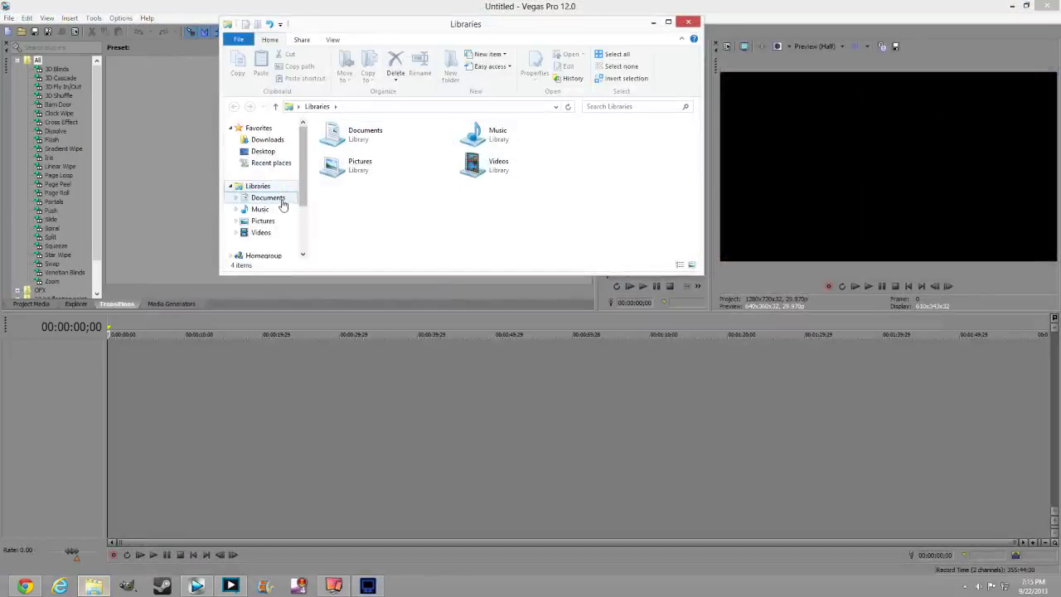
scroll(286, 206, "down", 2)
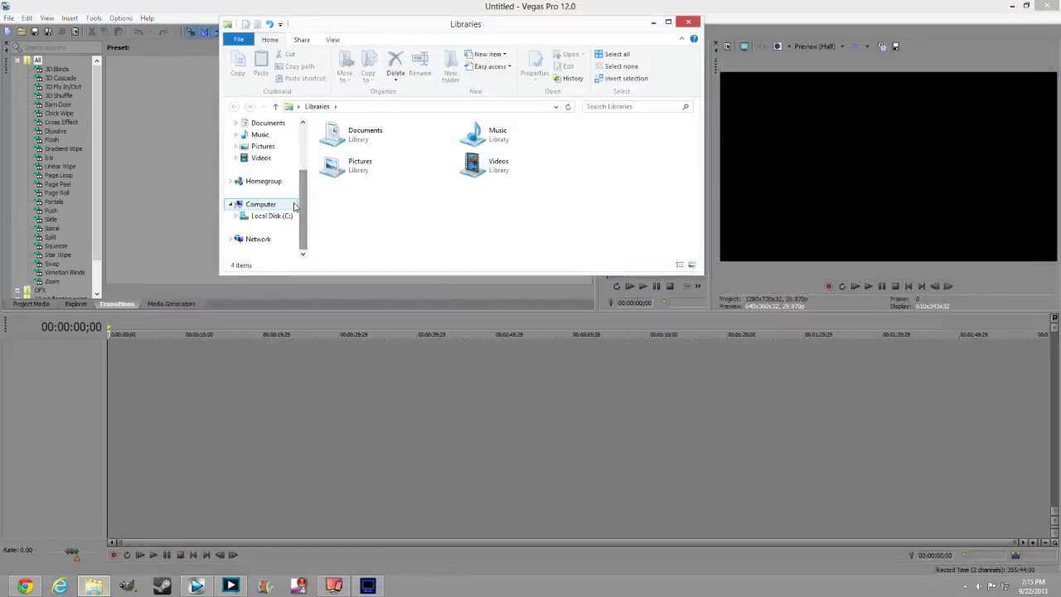
left_click_drag(303, 177, 296, 146)
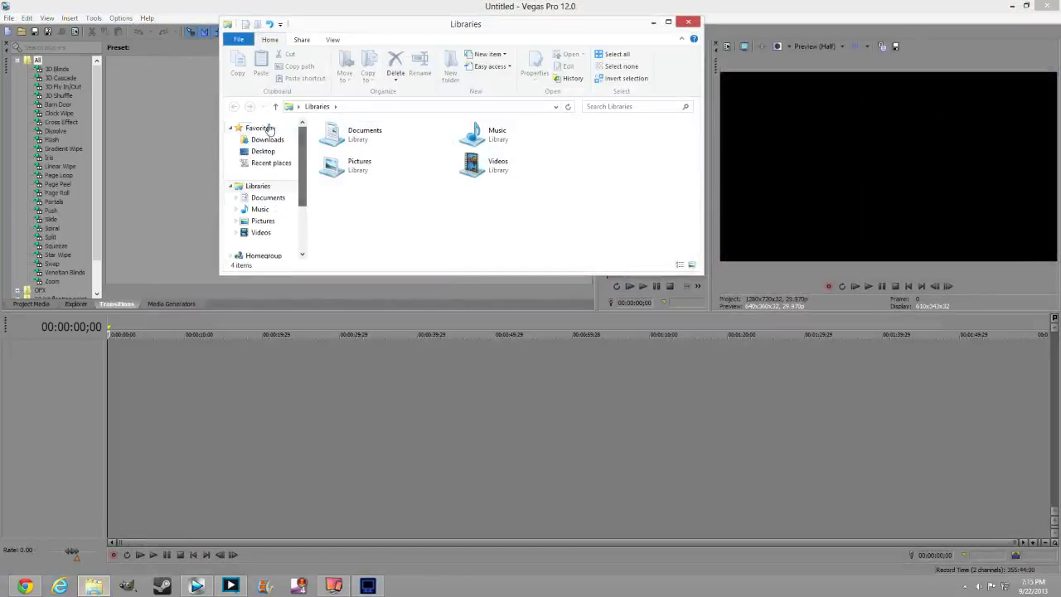
left_click(262, 140)
left_click(262, 151)
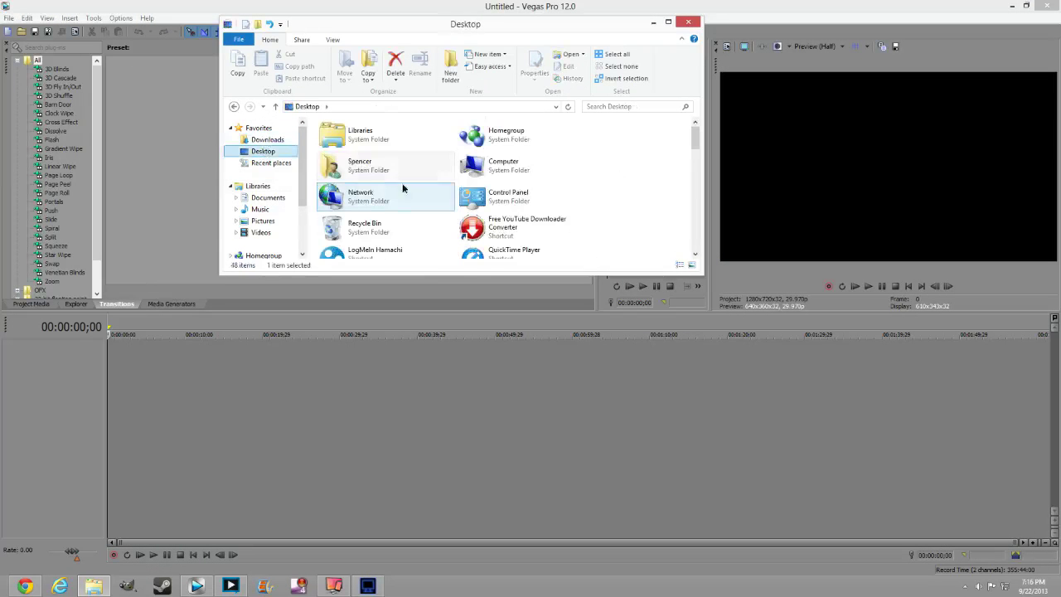
scroll(403, 188, "down", 8)
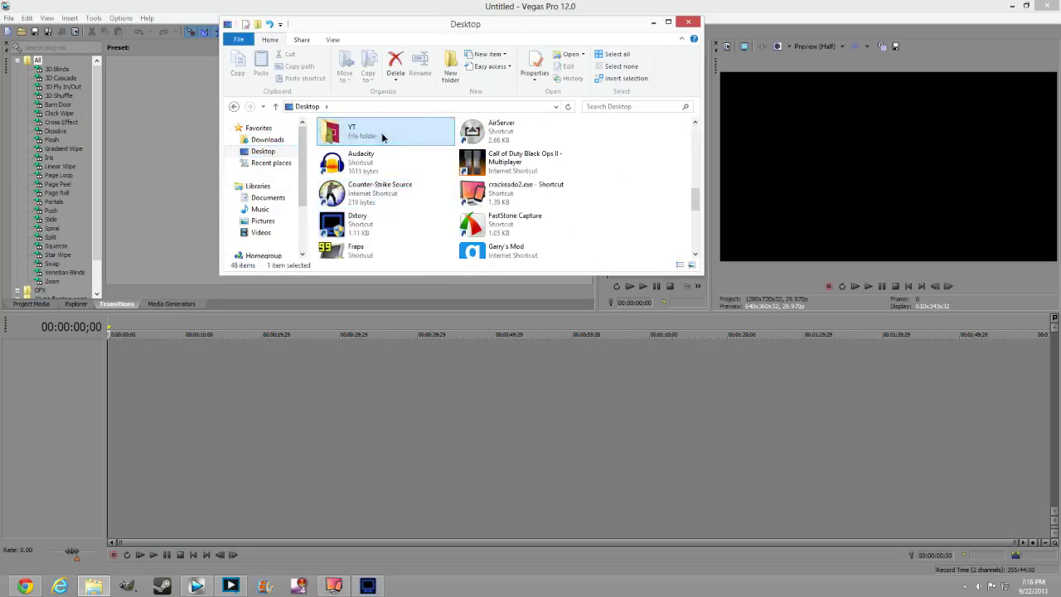
double_click(382, 137)
double_click(343, 169)
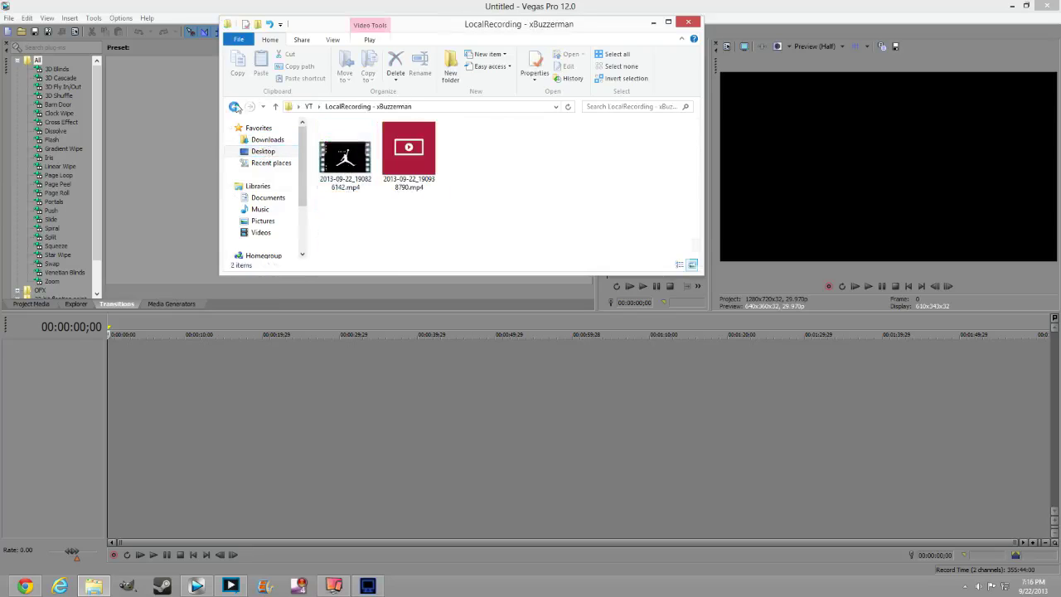
Drag the newest recorded AVI from the YT folder onto the Vegas timeline.
left_click(235, 108)
scroll(607, 216, "down", 1)
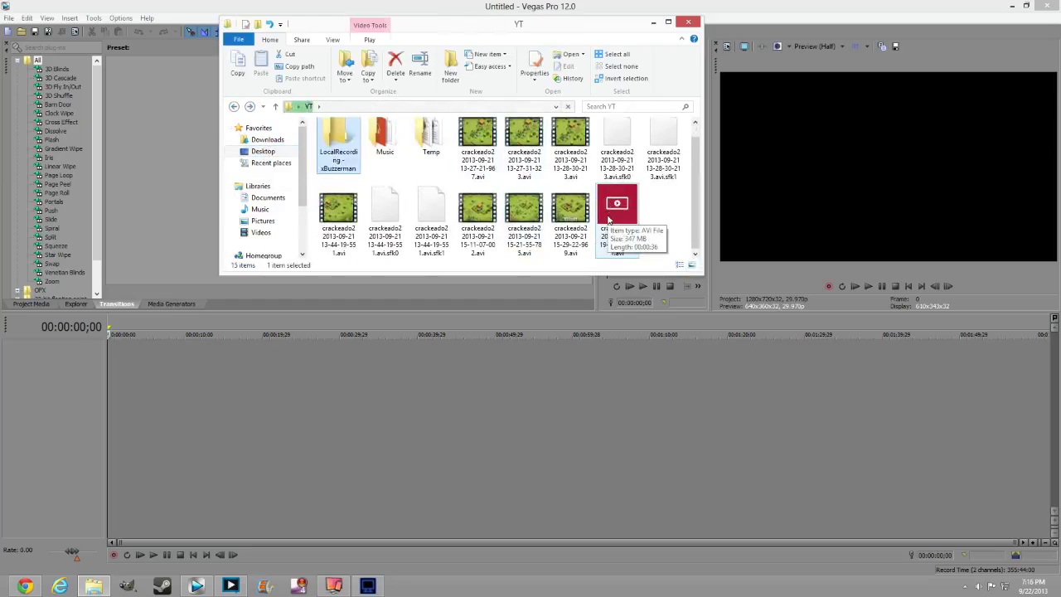
left_click(616, 215)
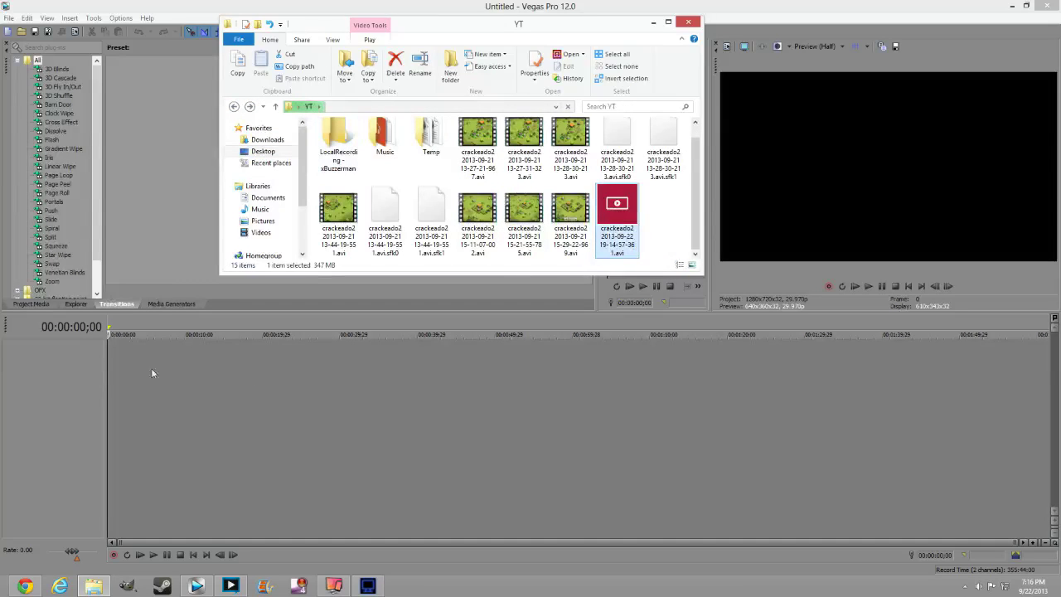
left_click_drag(617, 217, 120, 370)
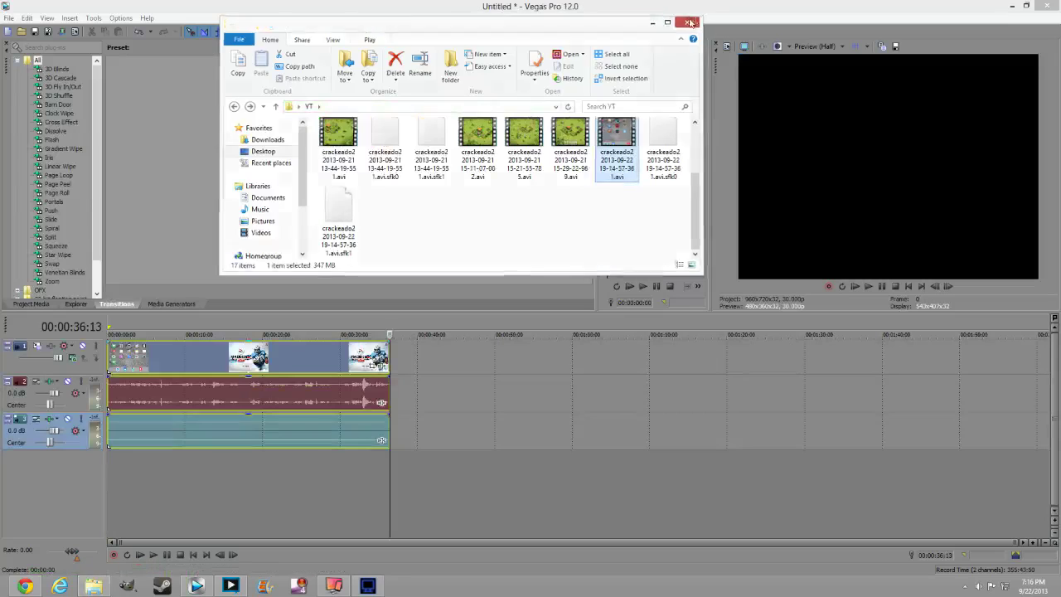
Close Explorer, place the playhead at 00:00:16:27, and review the clip's properties.
left_click(691, 23)
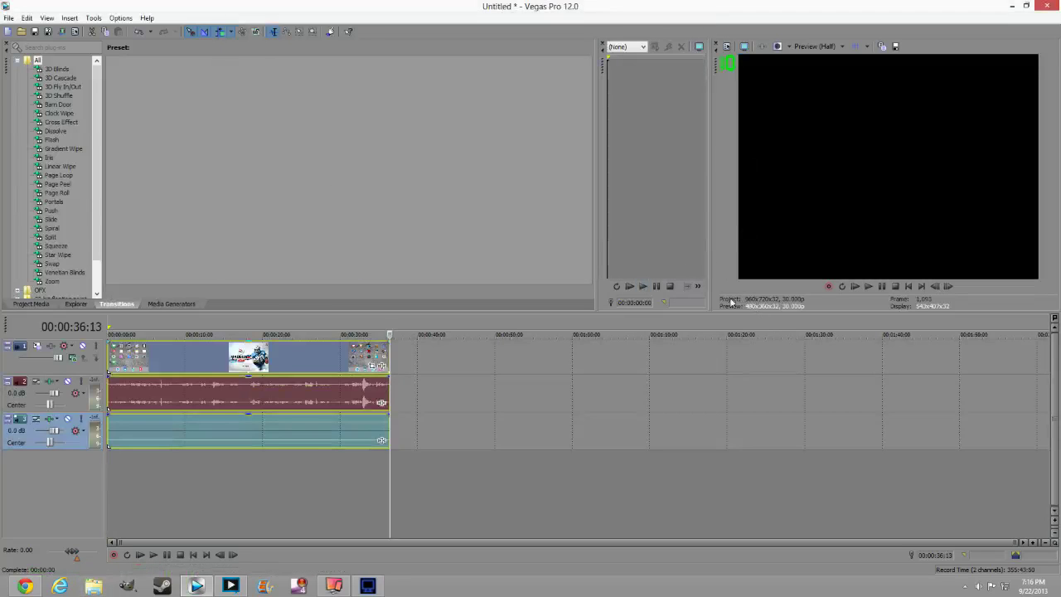
right_click(342, 363)
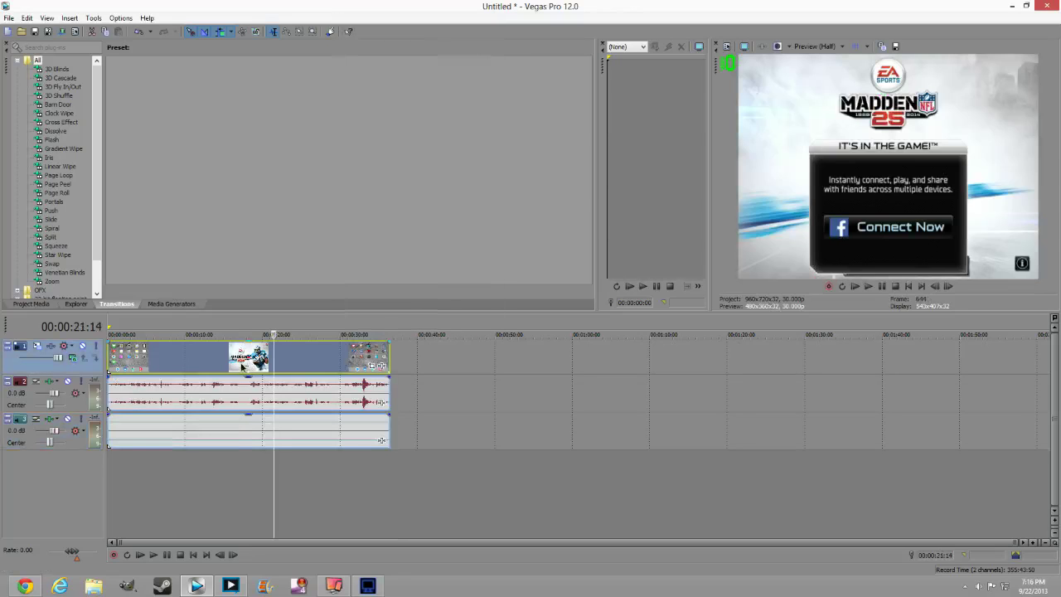
right_click(367, 365)
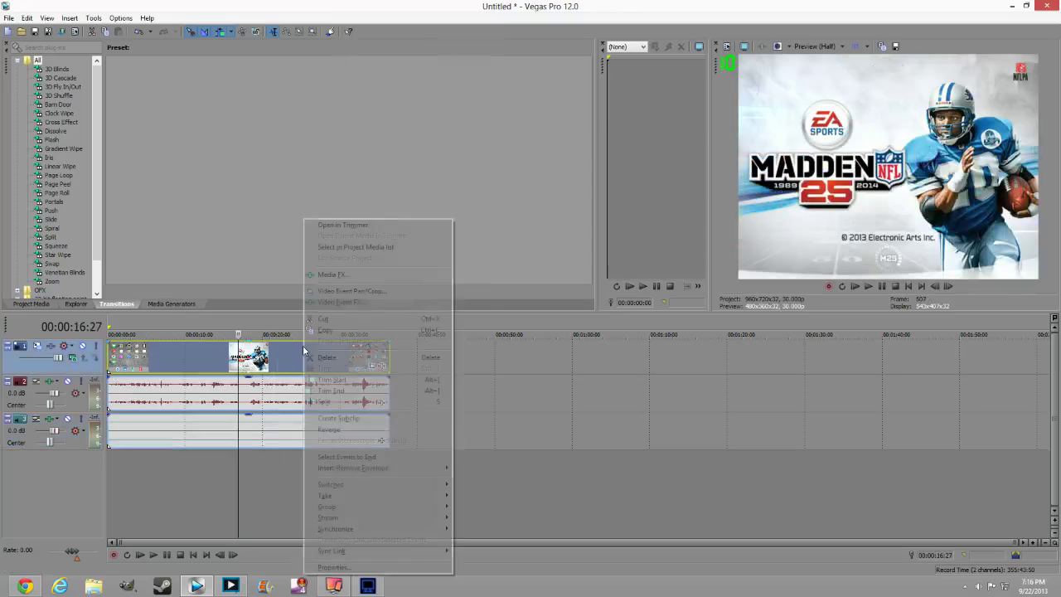
left_click(334, 567)
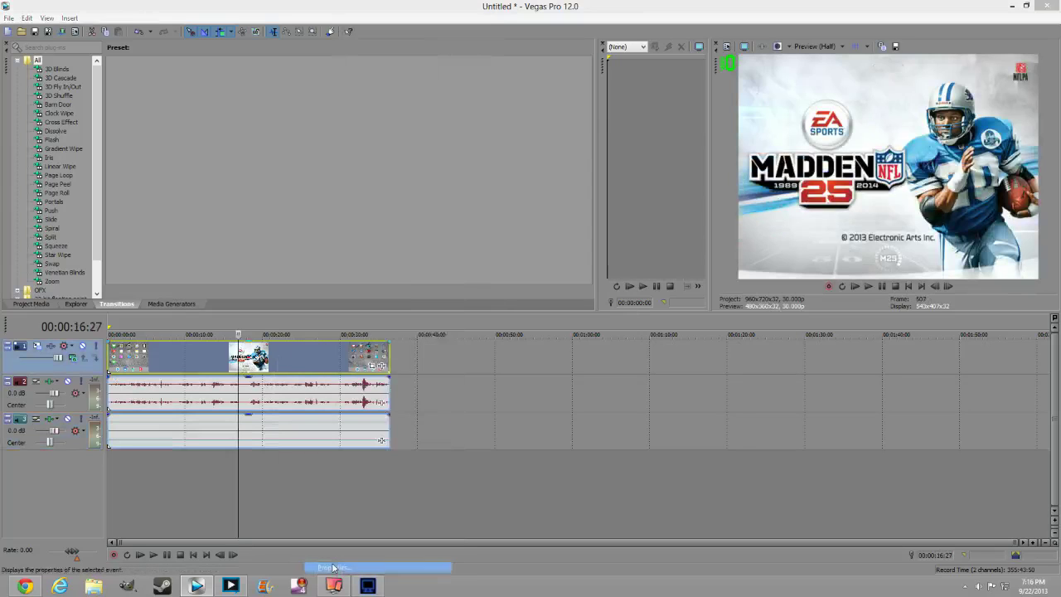
left_click(489, 188)
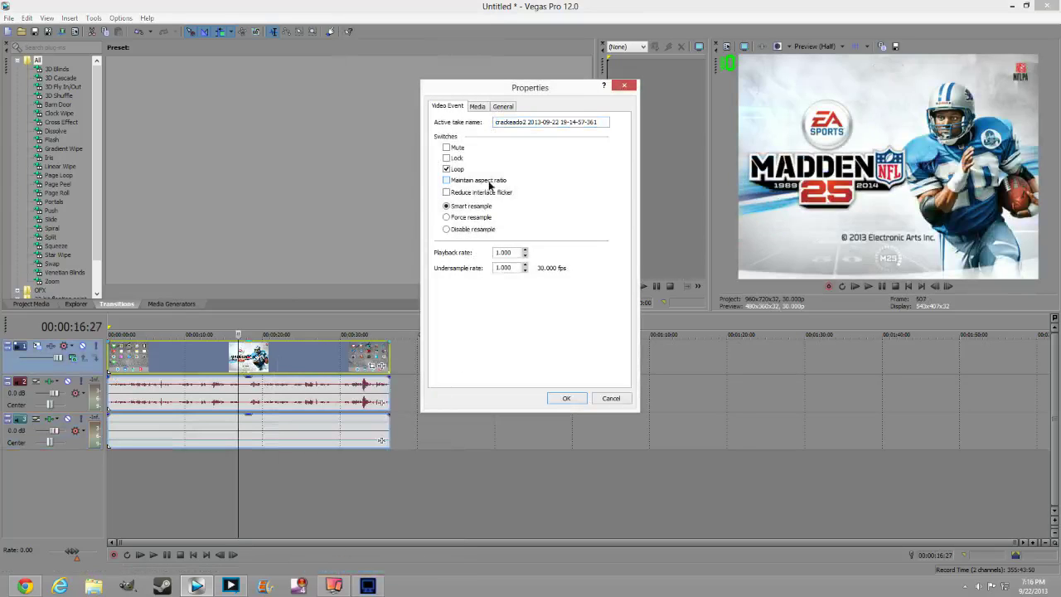
left_click(567, 398)
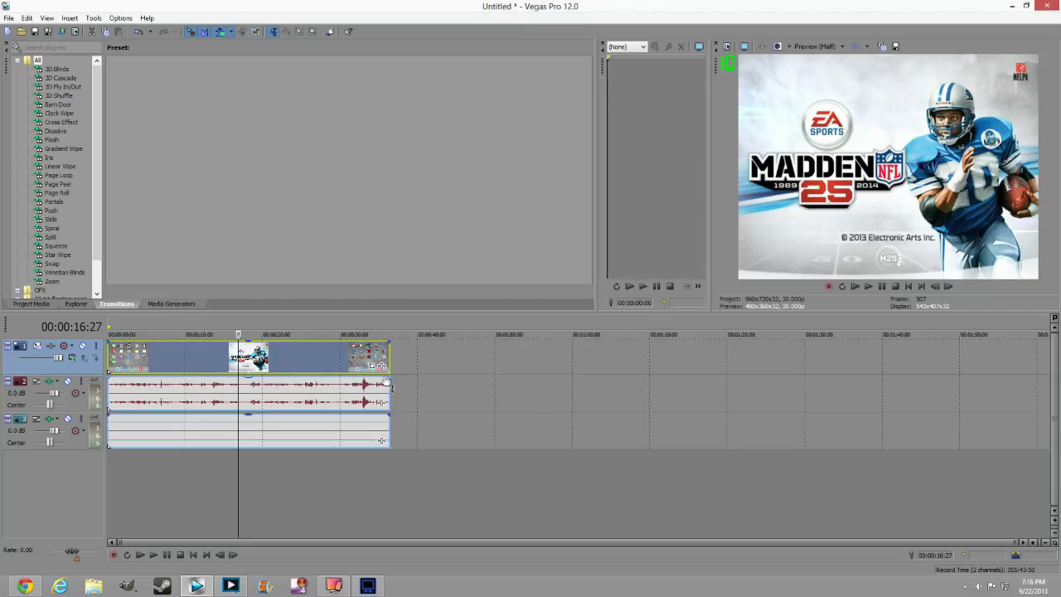
Apply the 16:9 Widescreen TV pan/crop preset and stretch the crop frame to about 718 pixels tall.
left_click(380, 365)
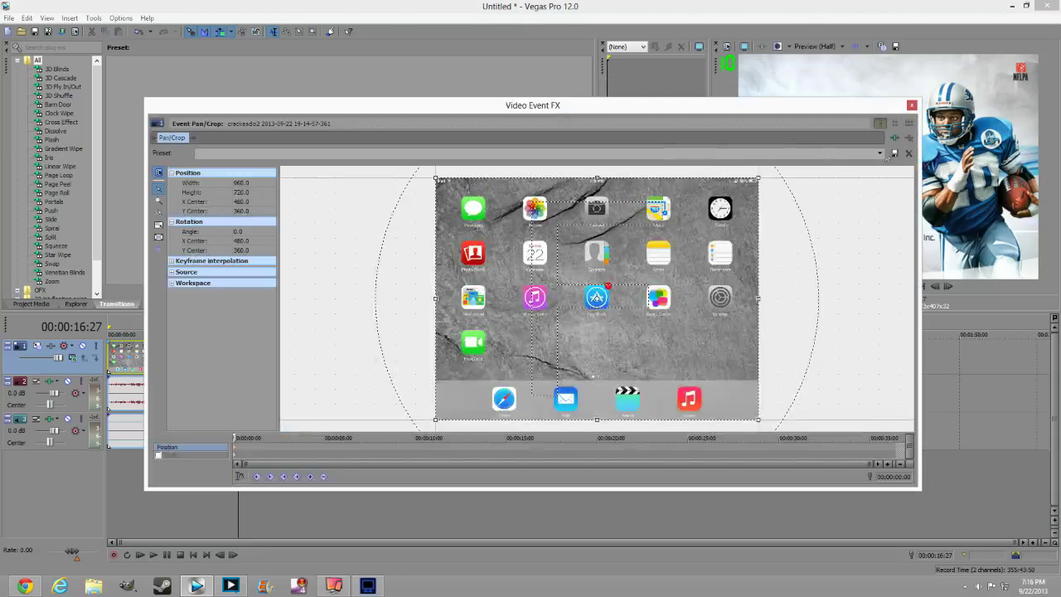
left_click(879, 154)
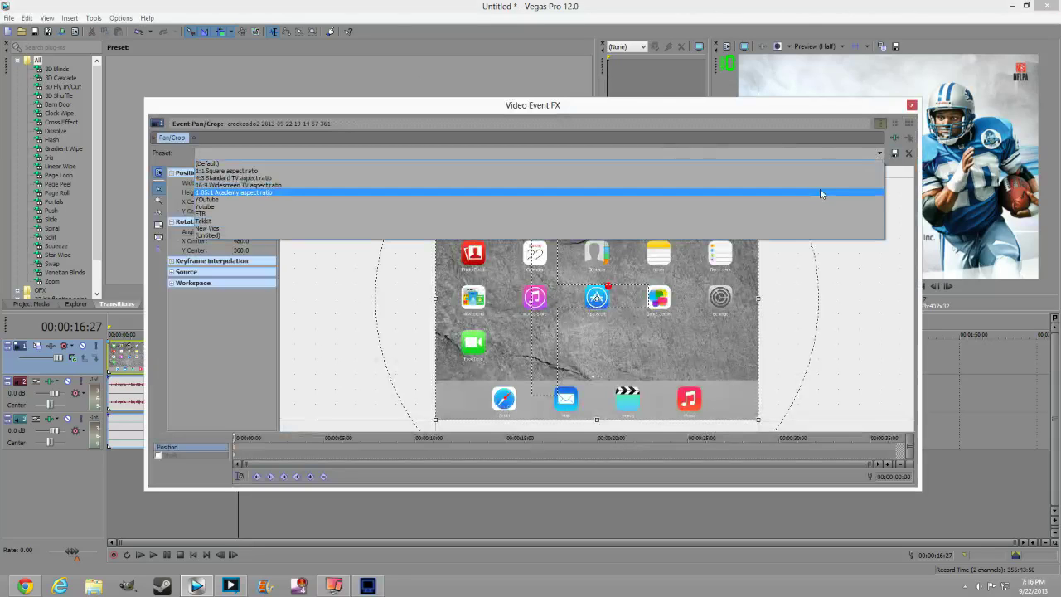
left_click(812, 185)
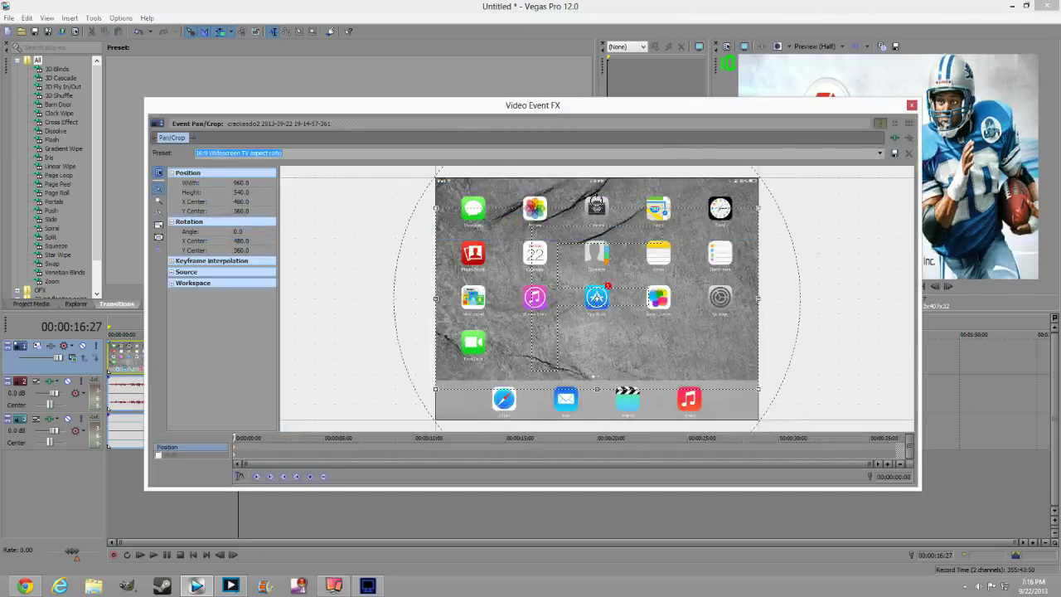
left_click_drag(596, 179, 598, 176)
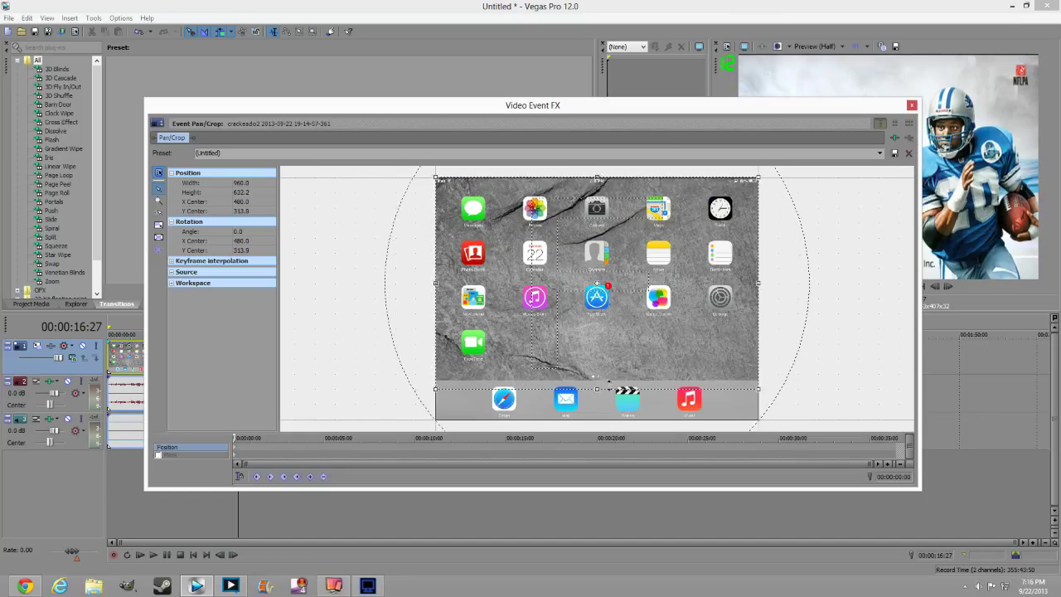
left_click_drag(598, 389, 595, 419)
left_click(911, 105)
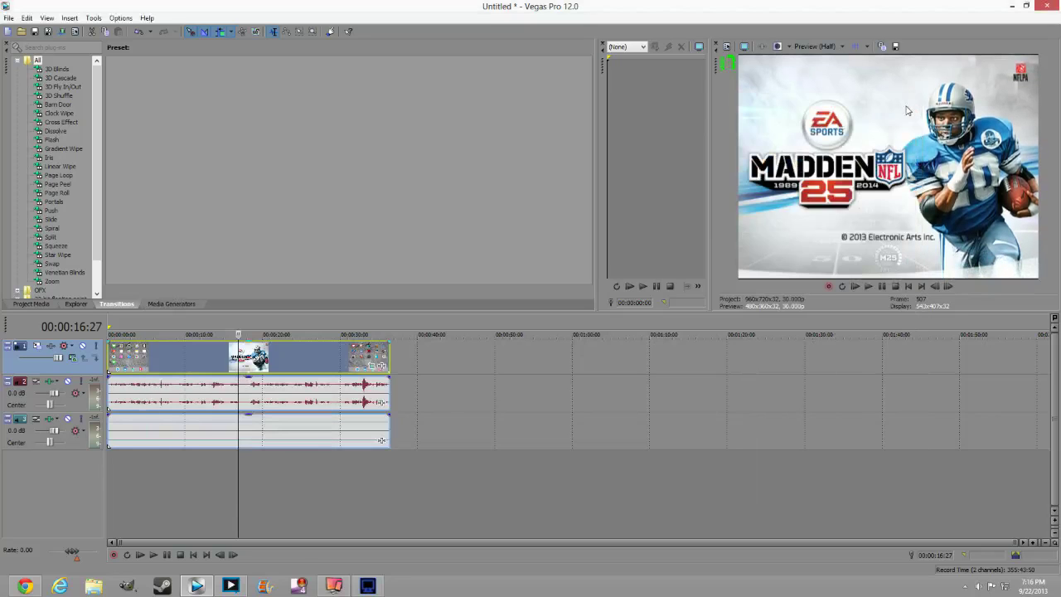
left_click(25, 586)
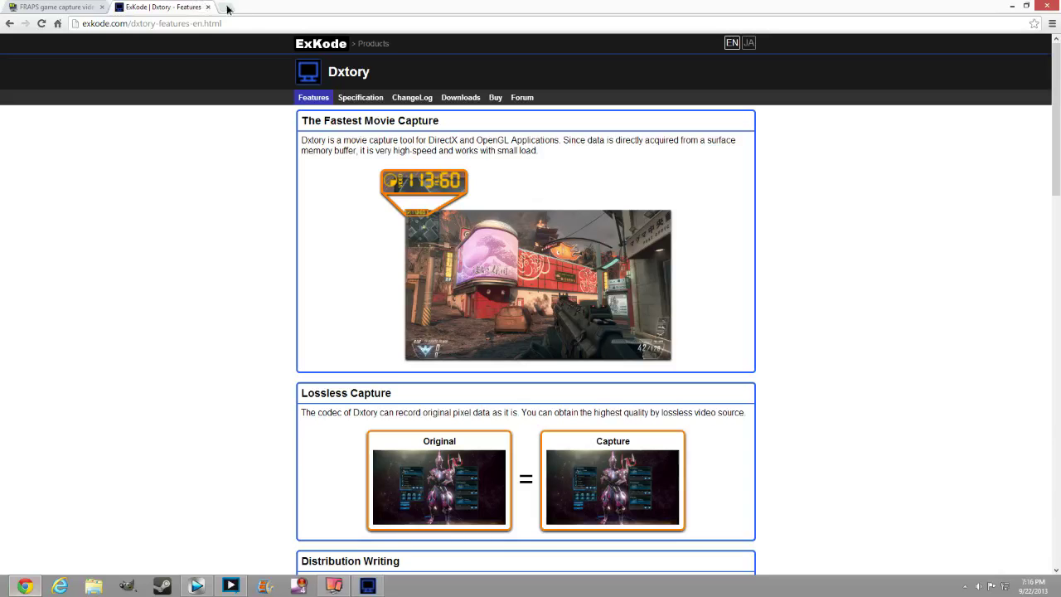
Open the Clash of Clans Beginners Guide! Ep:2 upload on YouTube and skip to 04:28.
left_click(227, 8)
left_click(25, 48)
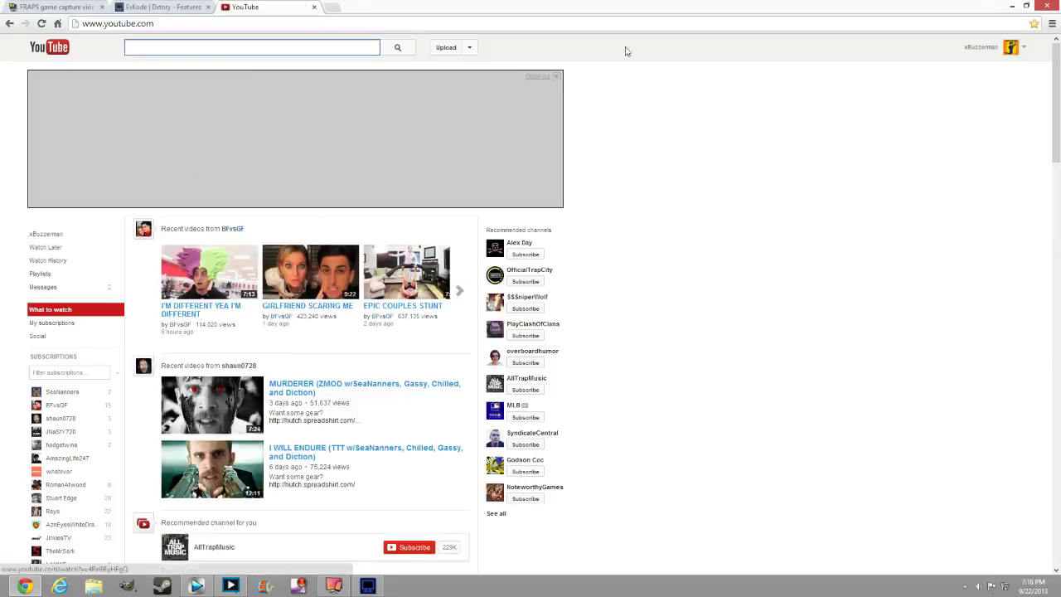
left_click(1012, 50)
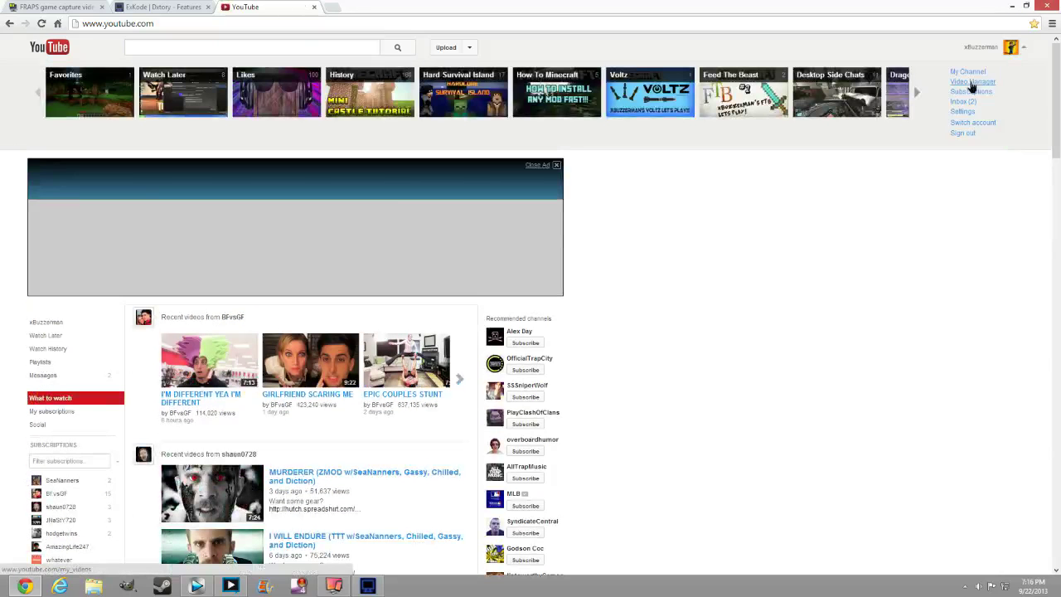
left_click(972, 82)
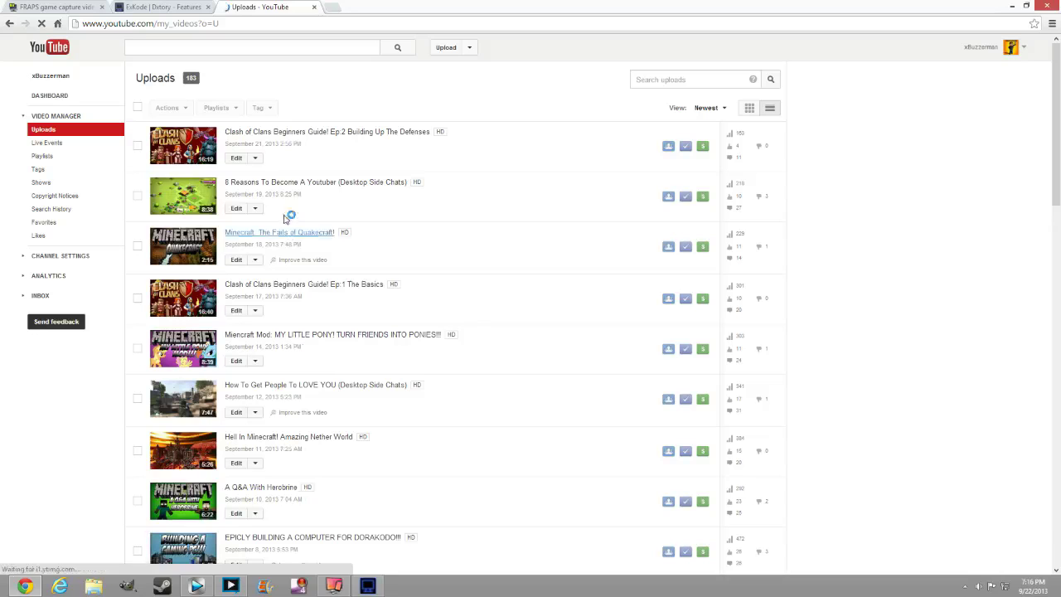
left_click(176, 154)
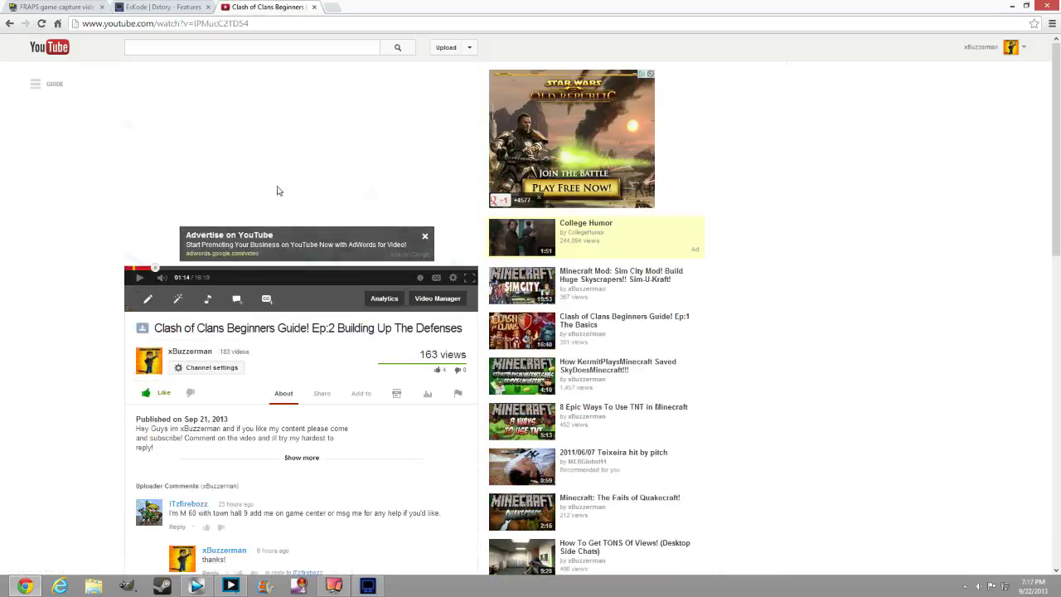
left_click(223, 268)
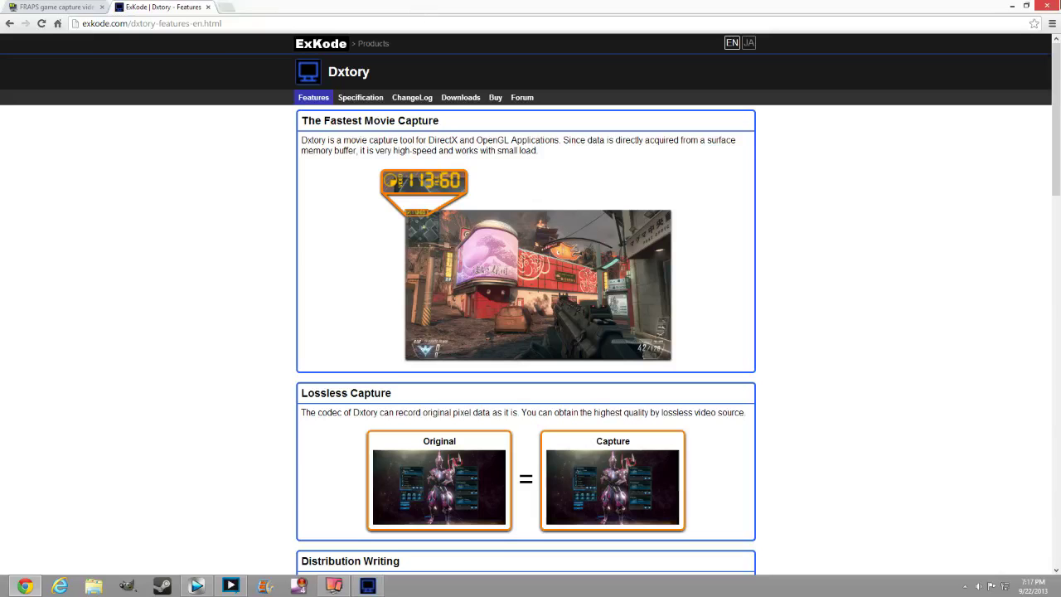
Close Vegas Pro without saving the project.
left_click(165, 7)
mouse_move(1058, 4)
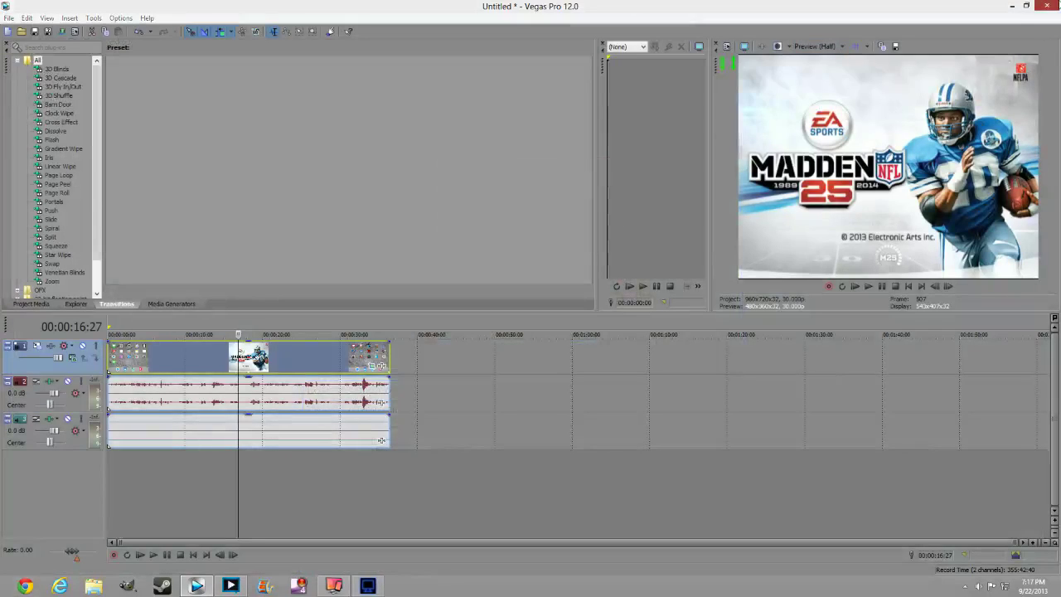
left_click(1045, 5)
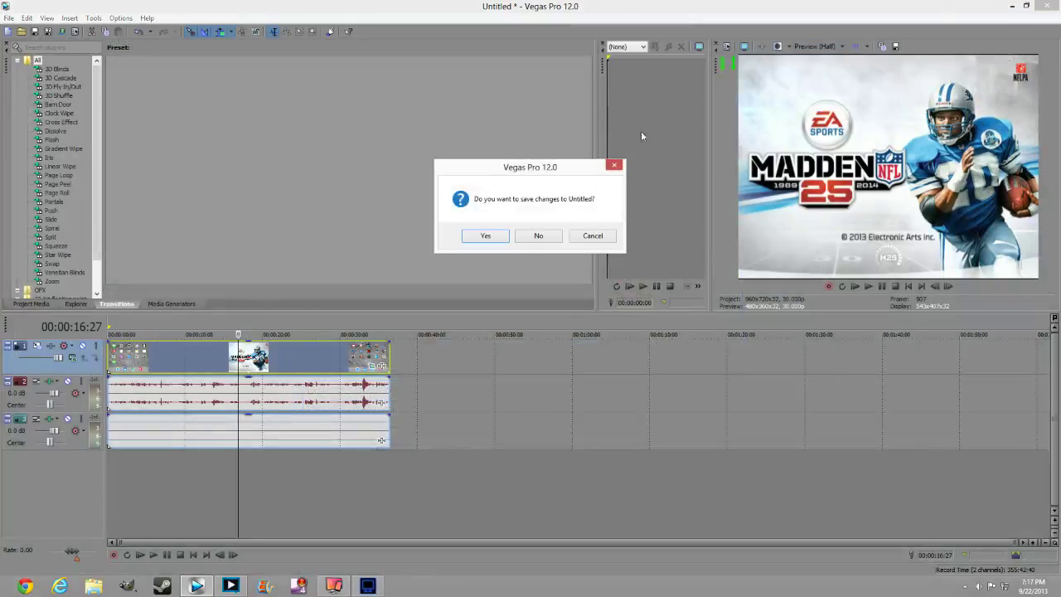
left_click(540, 237)
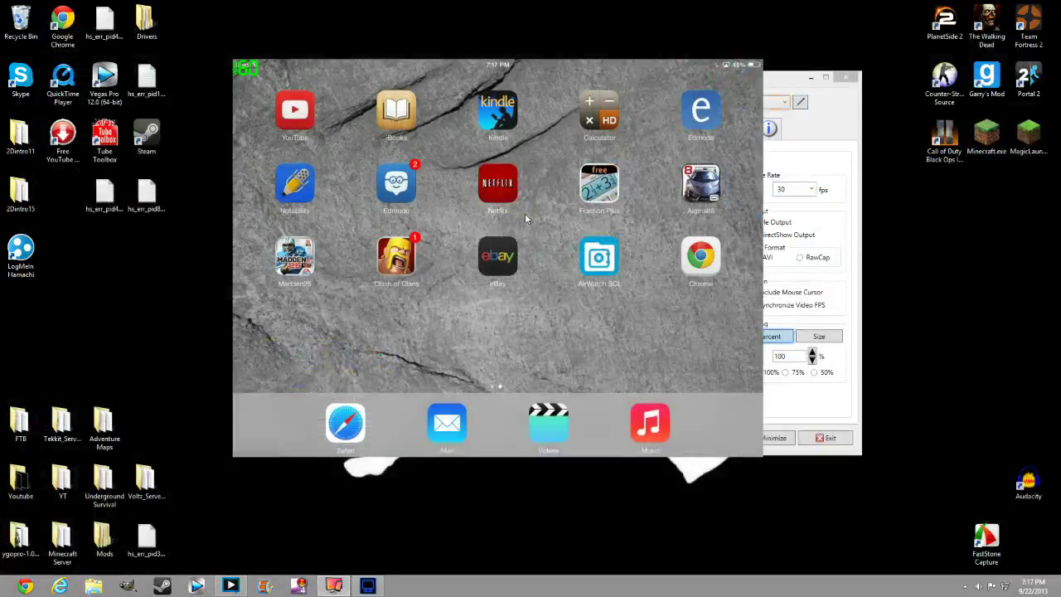